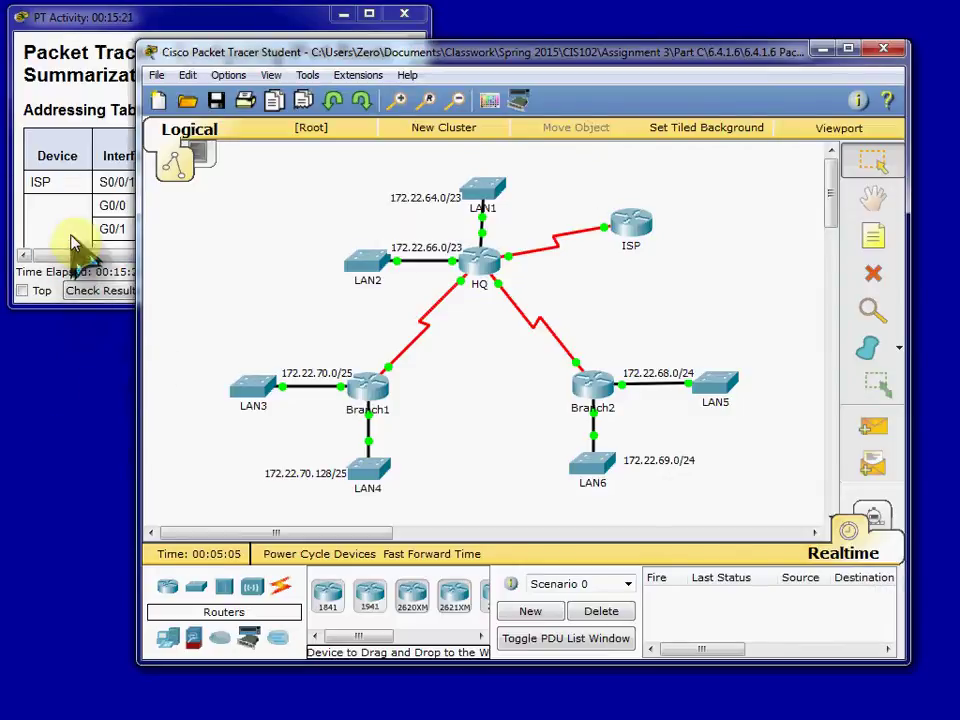
- Review the 7/7 activity results, close them, and start resetting the activity
click(72, 225)
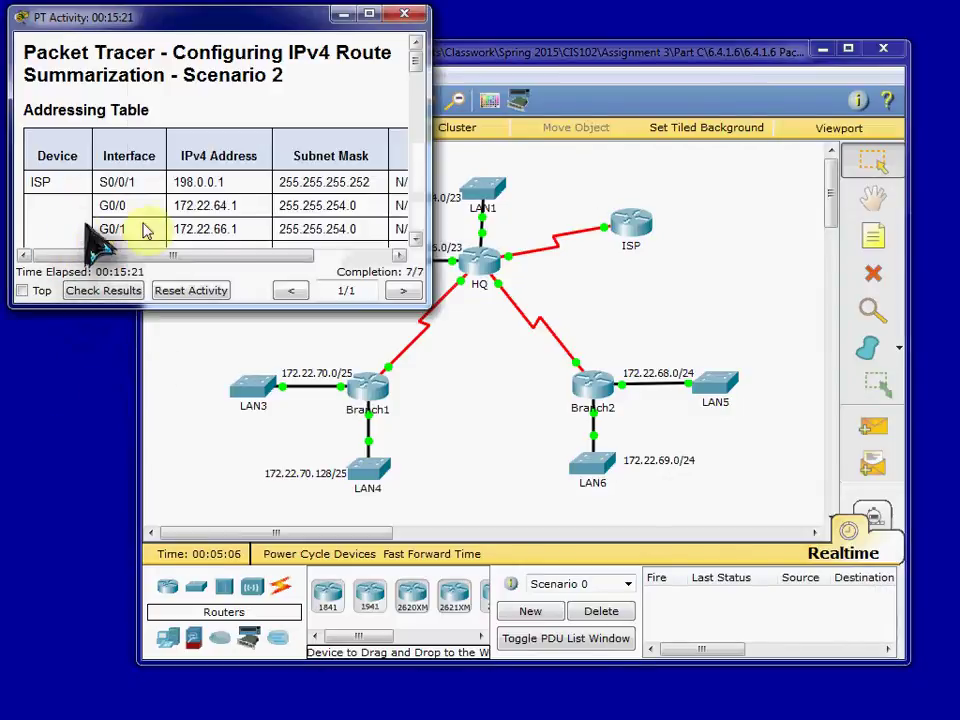
click(116, 291)
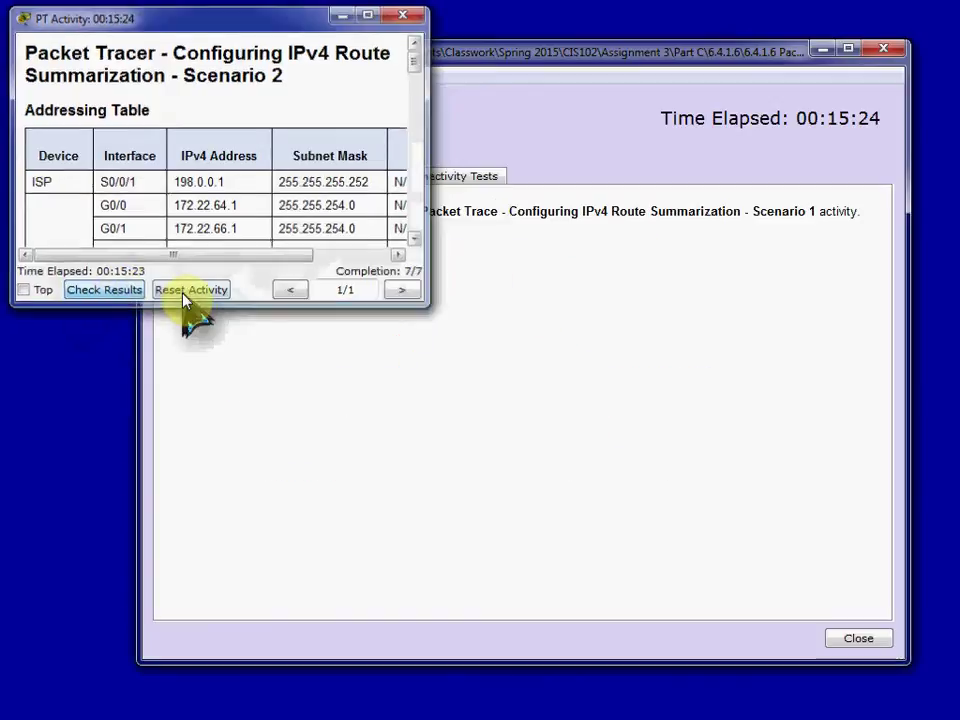
click(884, 46)
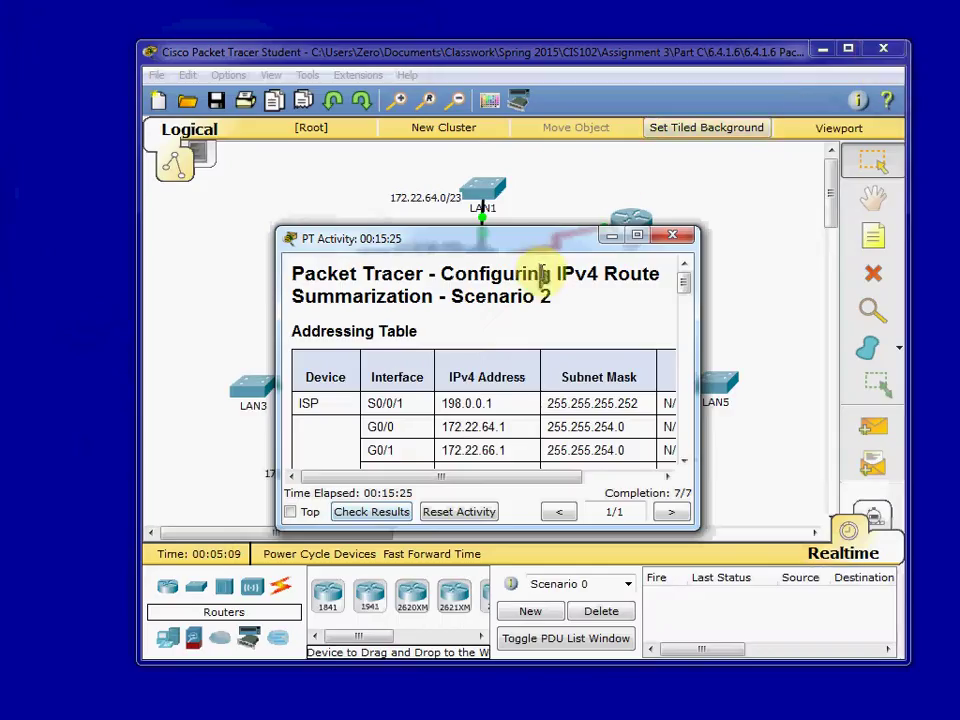
drag(529, 237, 268, 20)
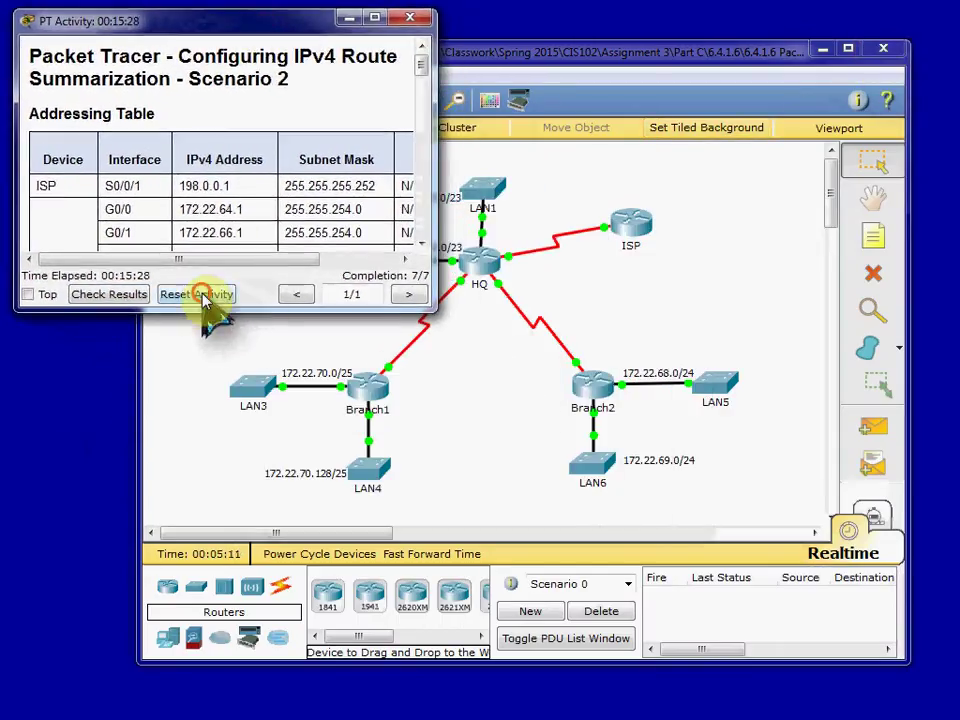
click(205, 294)
- Confirm the reset, move the instructions window aside, and fast-forward time until all links are green
click(226, 190)
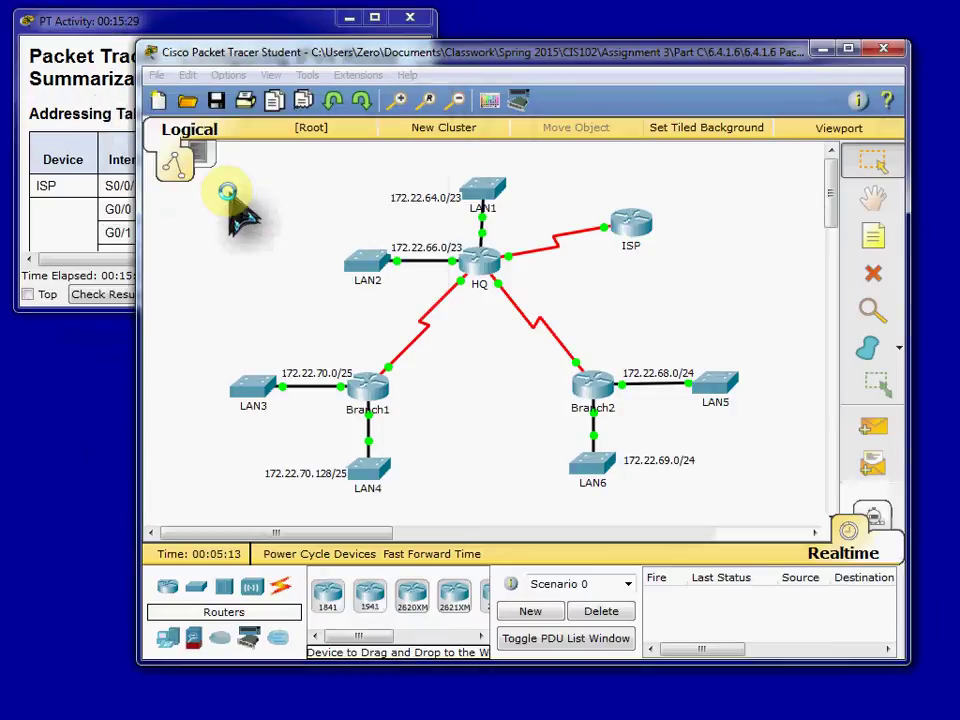
drag(493, 244, 242, 28)
click(510, 65)
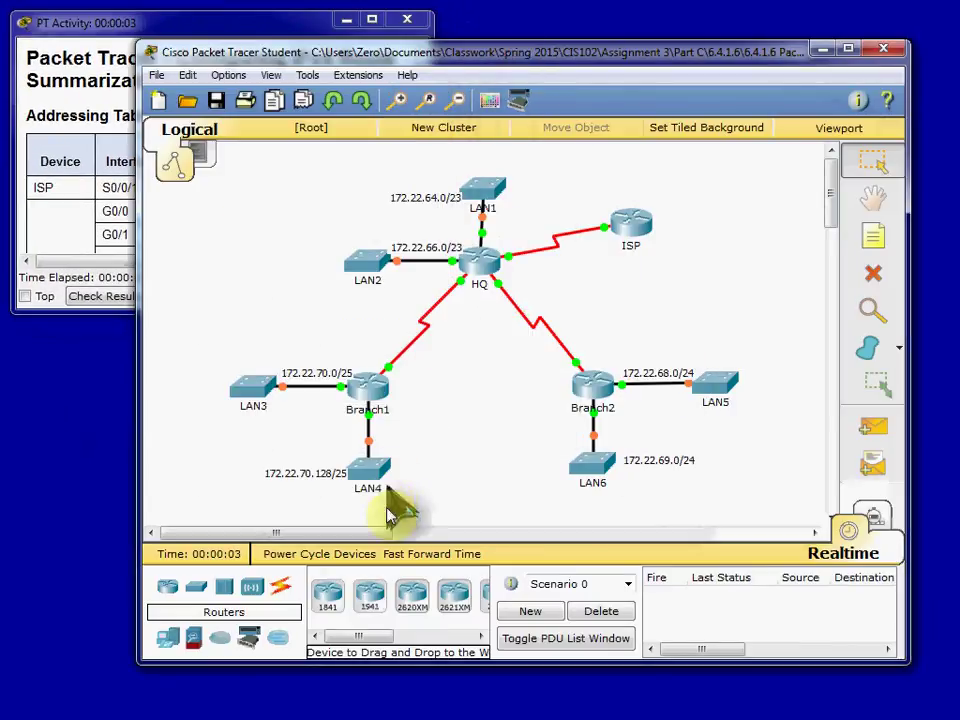
click(442, 553)
click(445, 556)
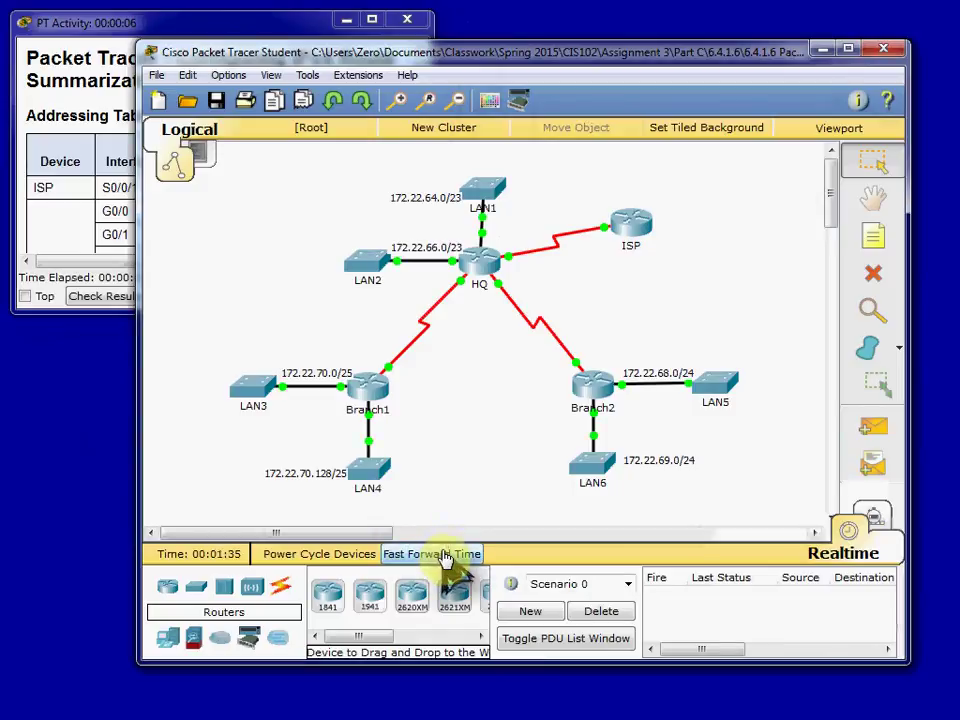
click(492, 397)
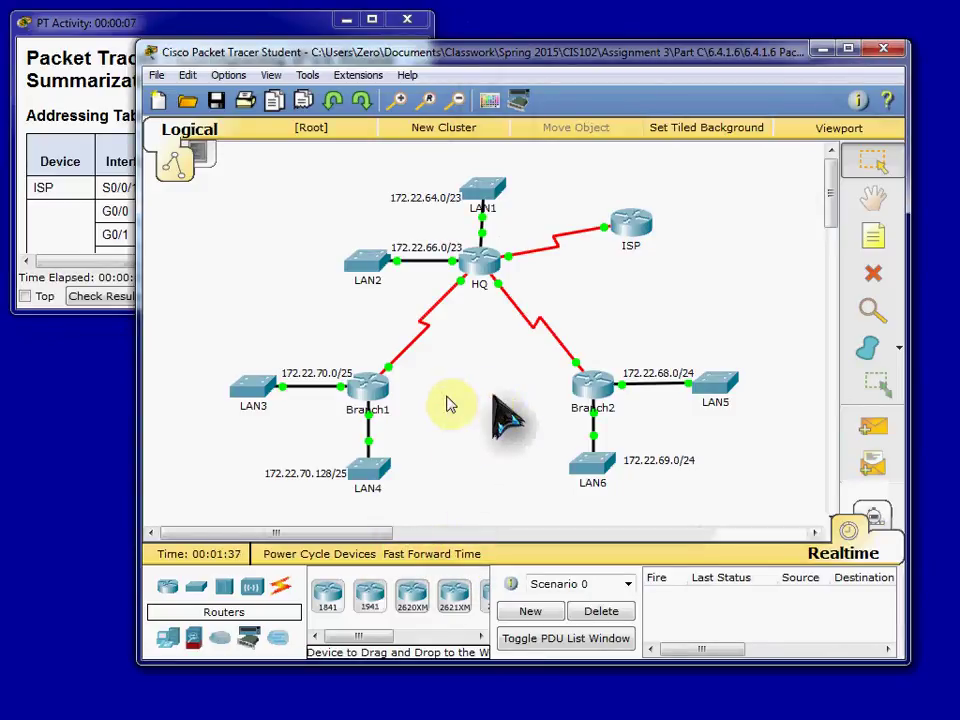
mouse_move(360, 397)
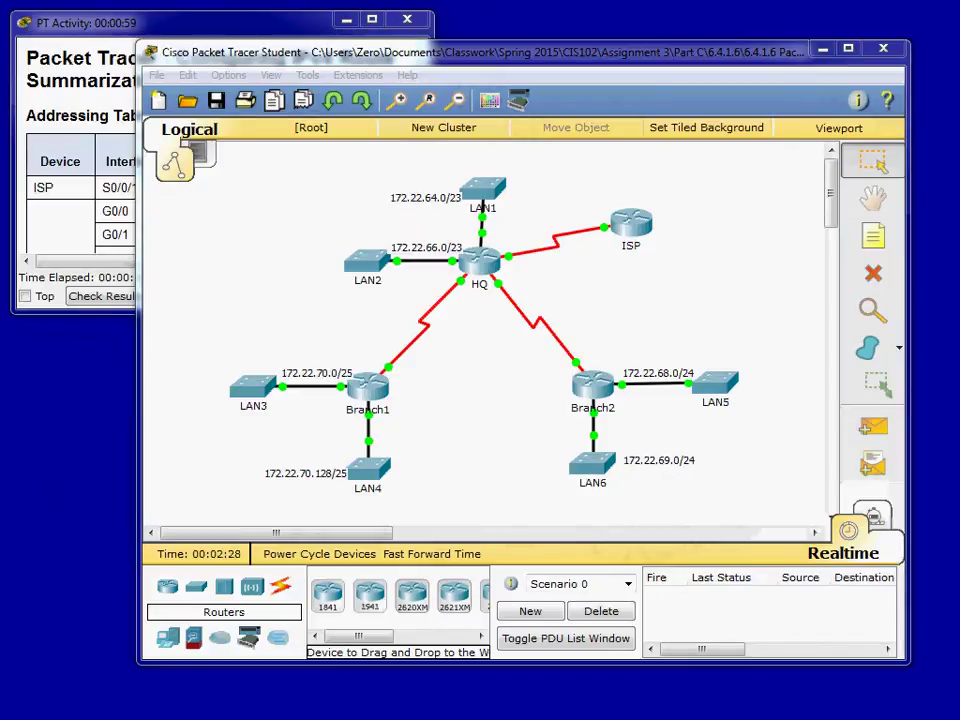
- Review the Branch2 and ISP summary route answers in the Word document, then minimize it
drag(0, 86, 579, 80)
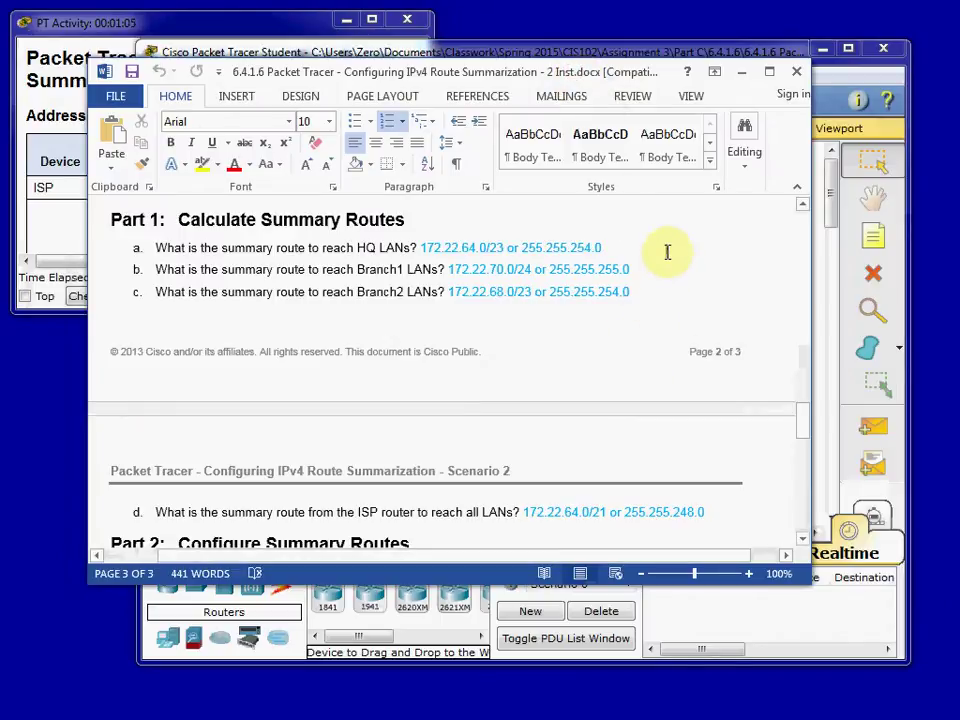
click(668, 292)
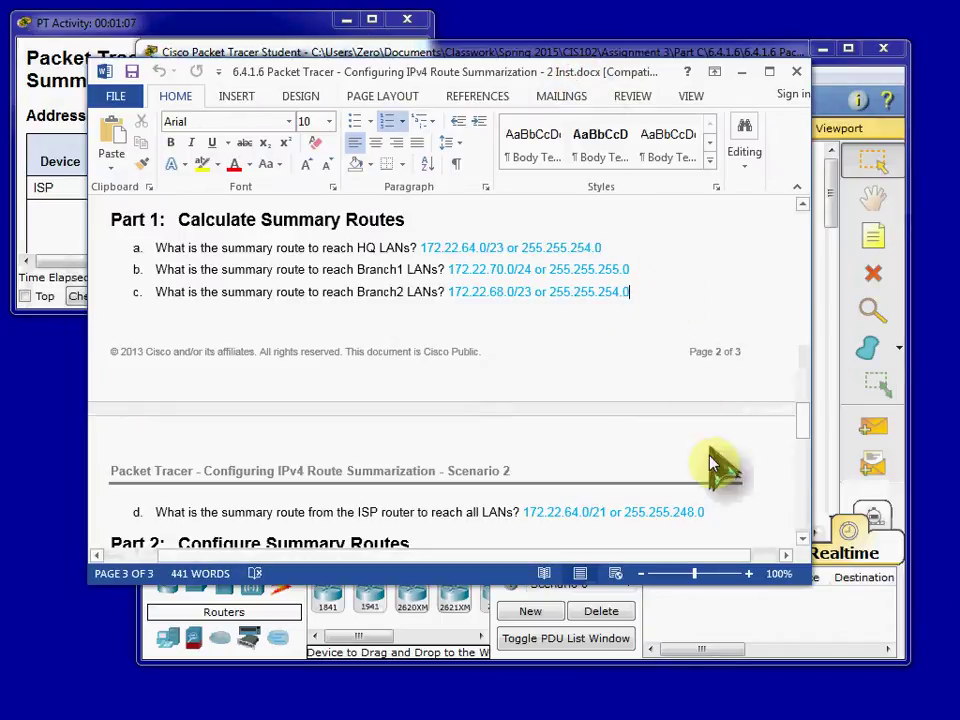
click(711, 510)
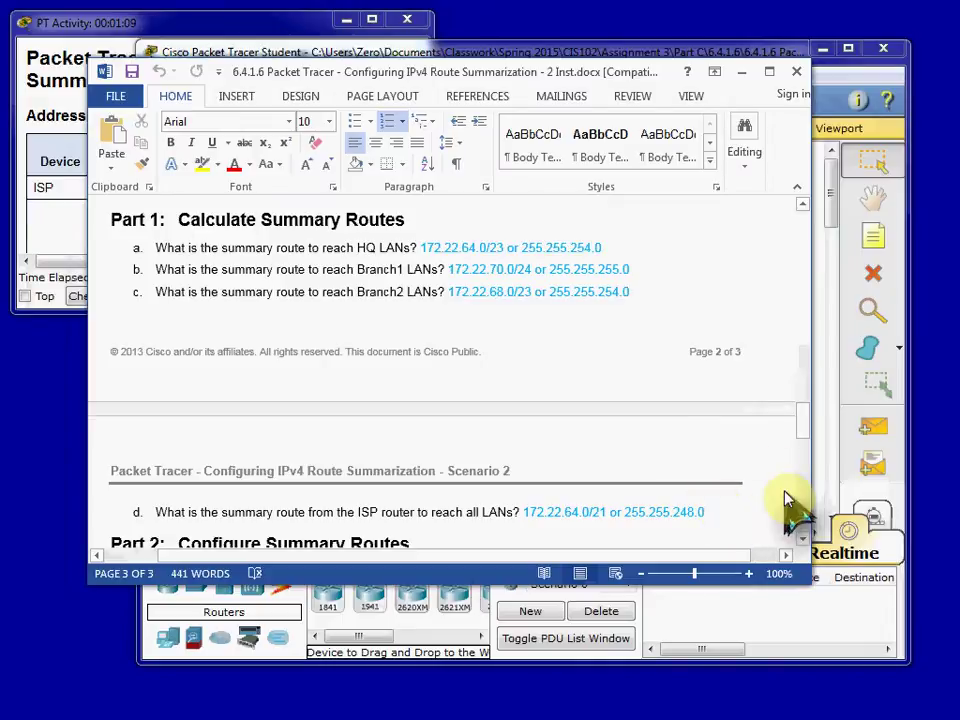
key(super+Down)
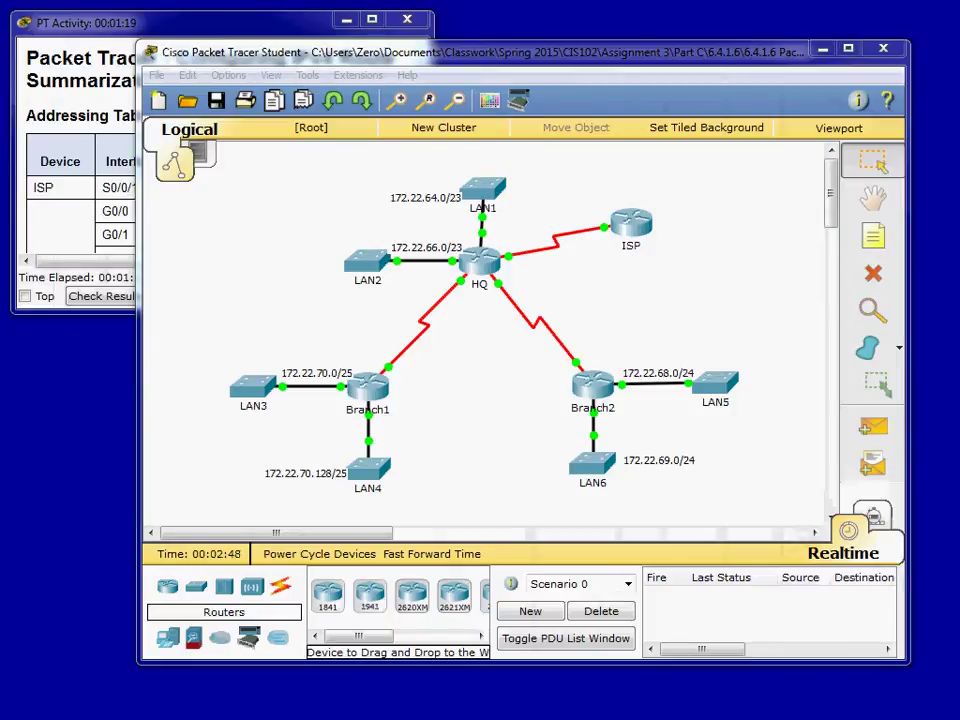
- In HQ's CLI, enter global config and add a route to 172.22.70.0 255.255.255.0 via S0/0/0
click(485, 262)
click(343, 150)
click(513, 463)
key(Return)
text(en)
key(Return)
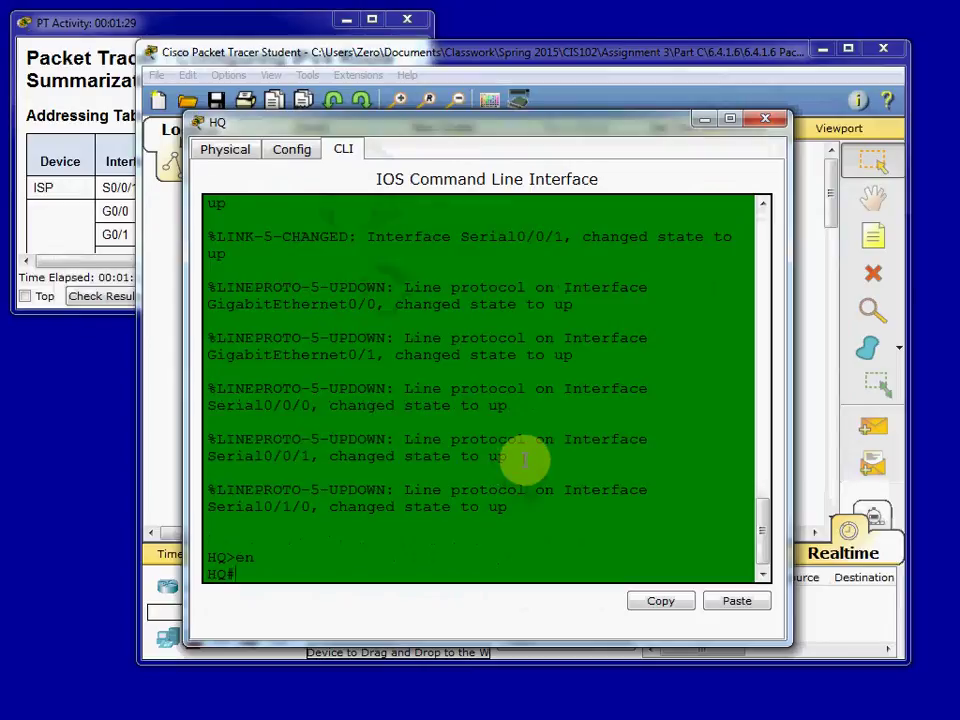
text(conf t)
key(Return)
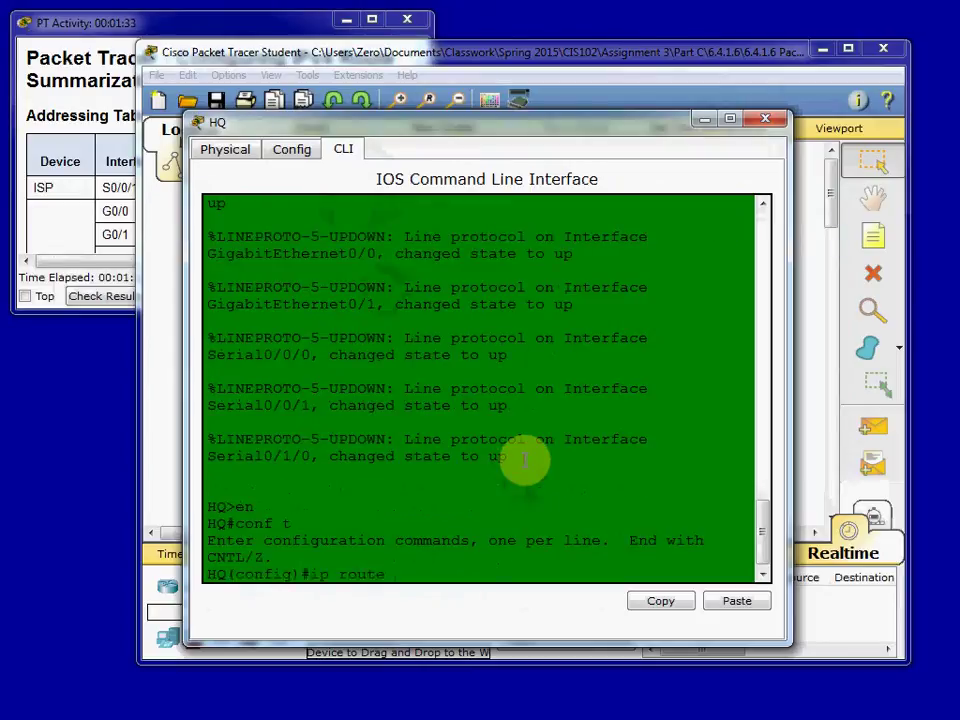
text(ip route 172.22.70.0)
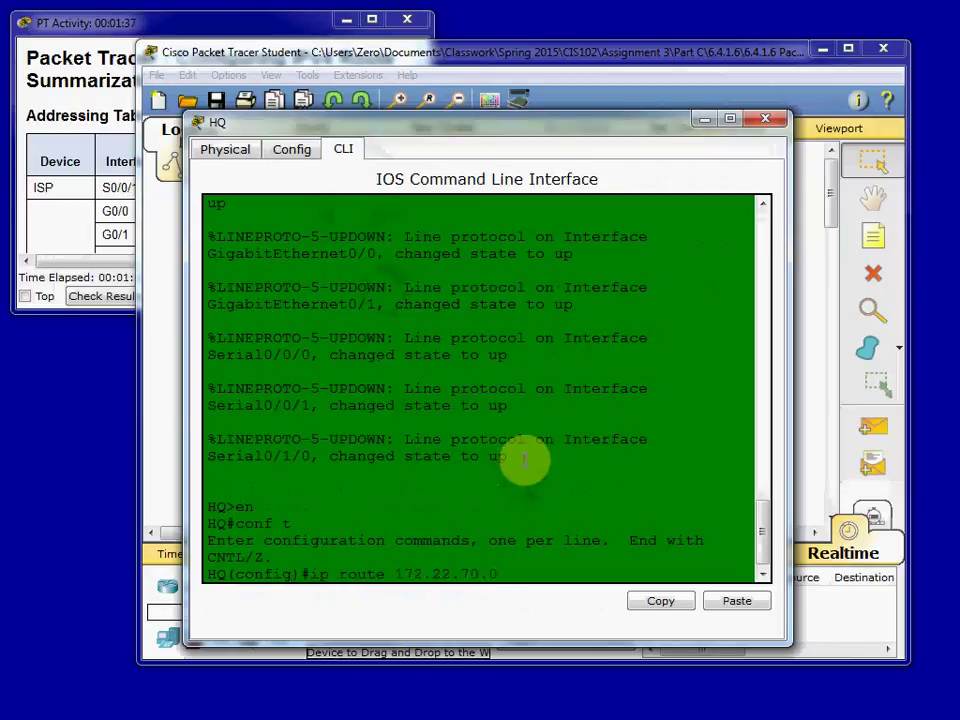
text( 255.255.255.0 s0/0/0)
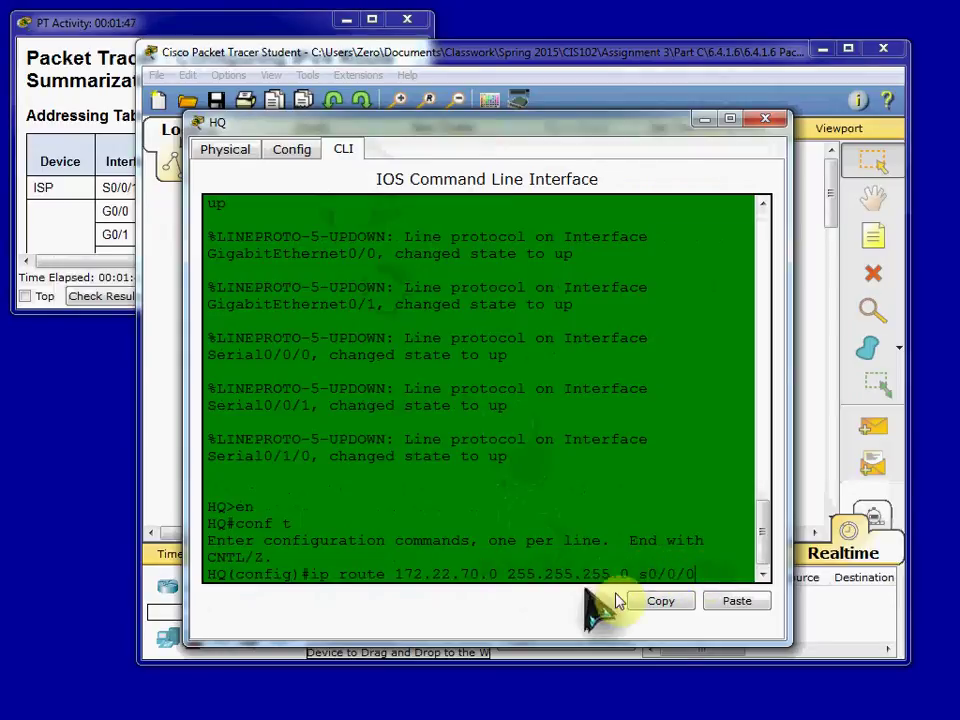
key(Return)
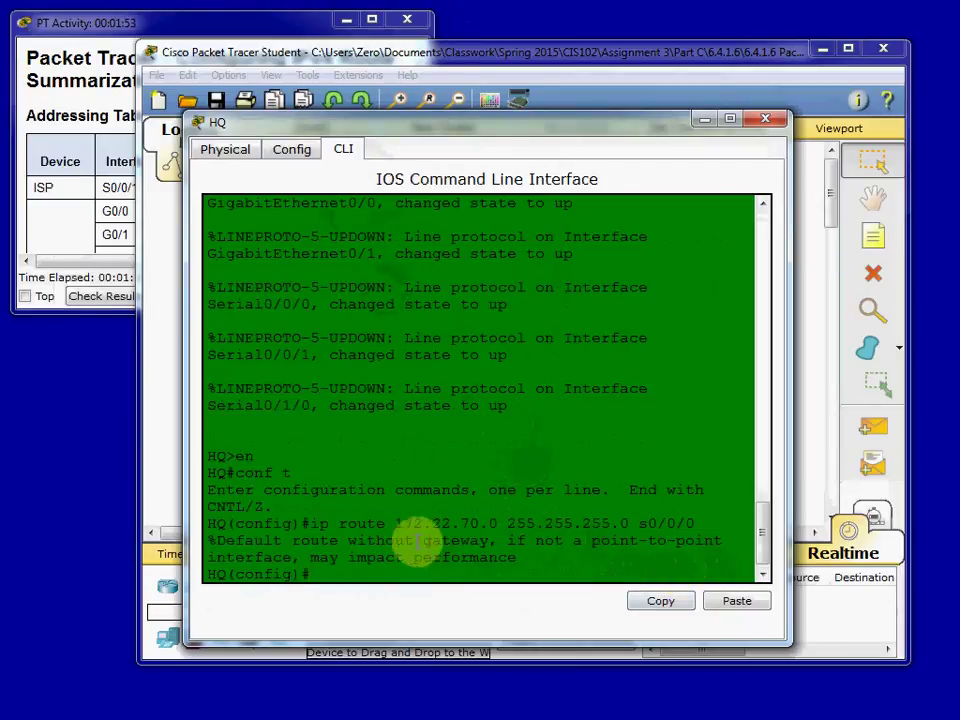
- Add HQ's summary route to 172.22.68.0 255.255.254.0 via 172.22.71.6
drag(462, 138, 478, 272)
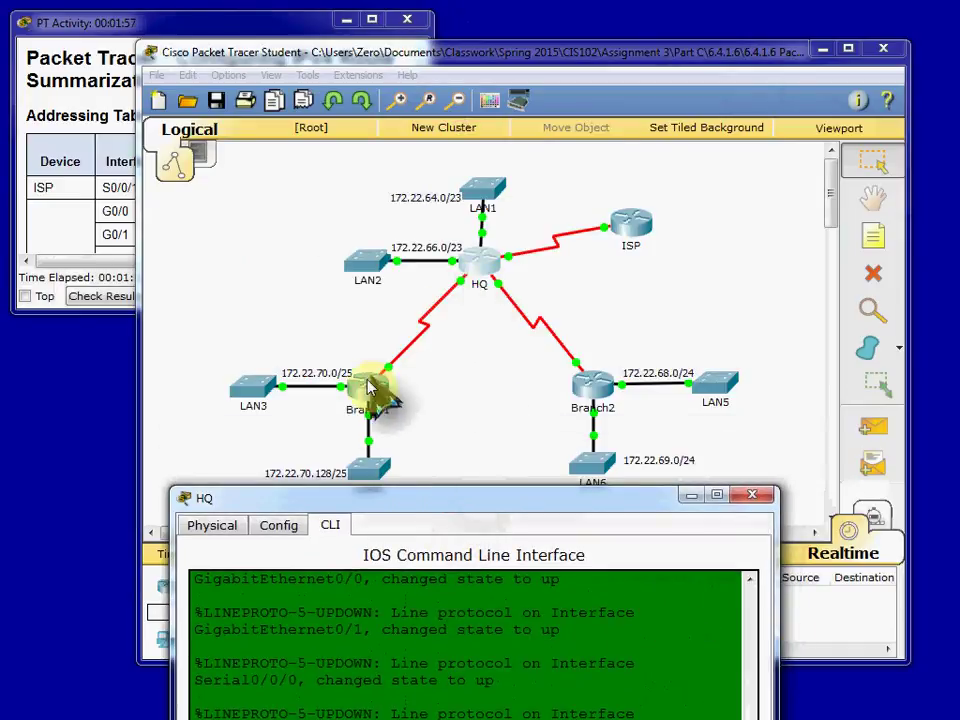
drag(422, 497, 443, 103)
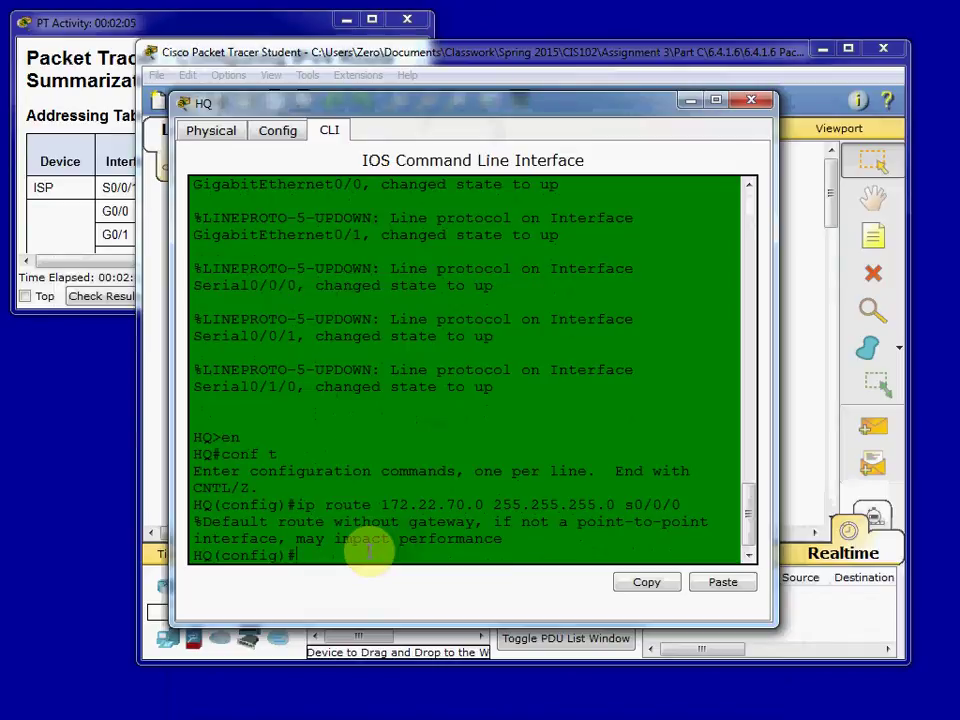
text(ip route 172.22.68.0 255.2)
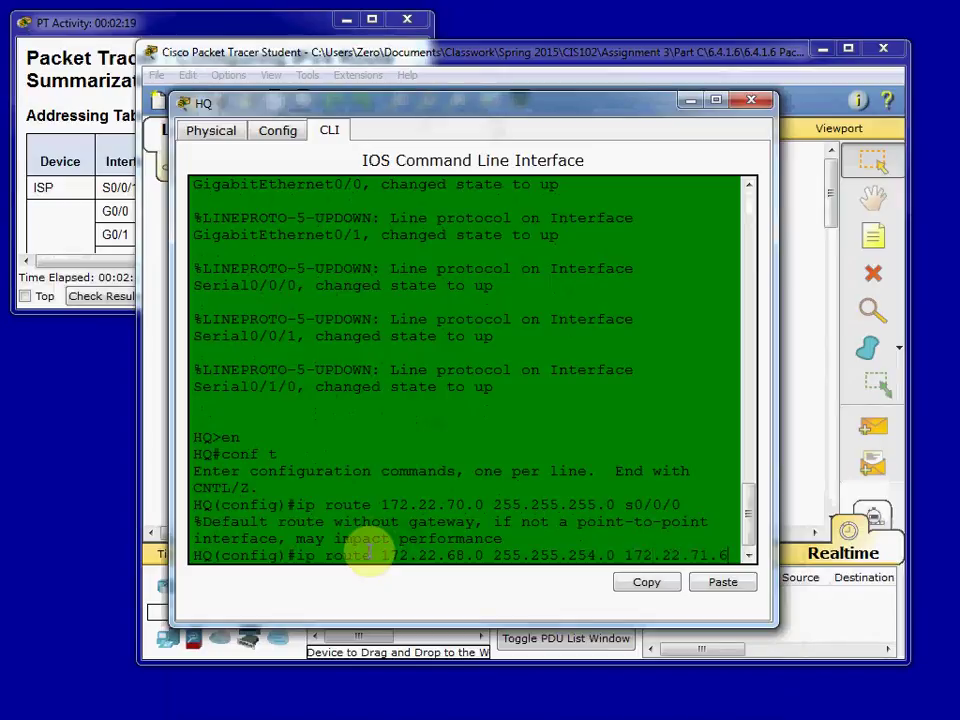
text(55.254.0 172.22.71.6)
key(Return)
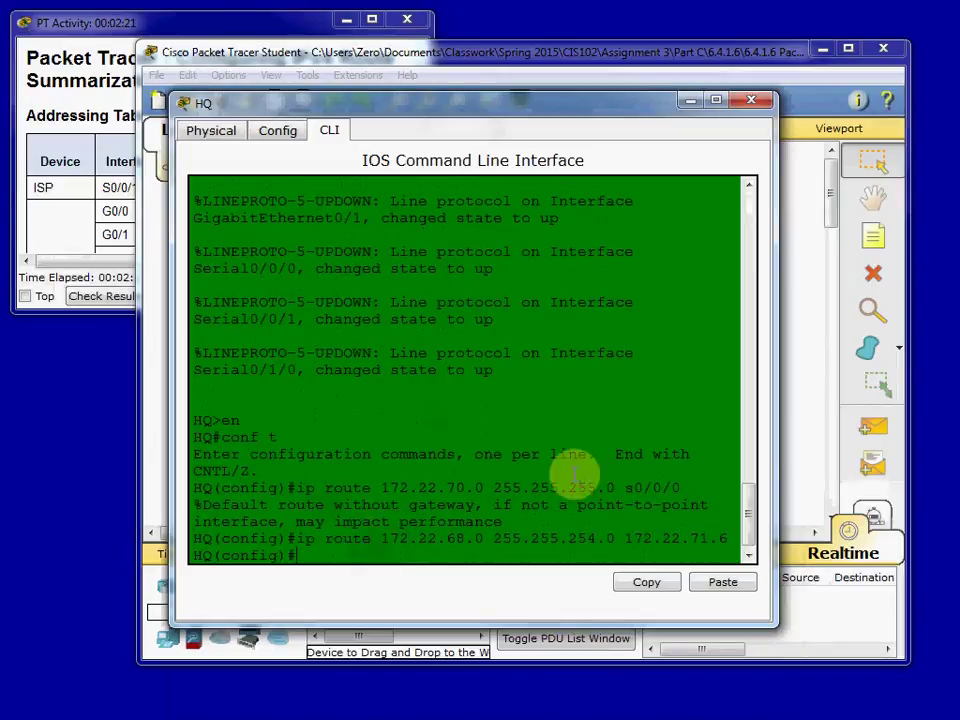
- Close HQ and verify both HQ routes are marked correct at 2/7, then hide the activity window
click(748, 104)
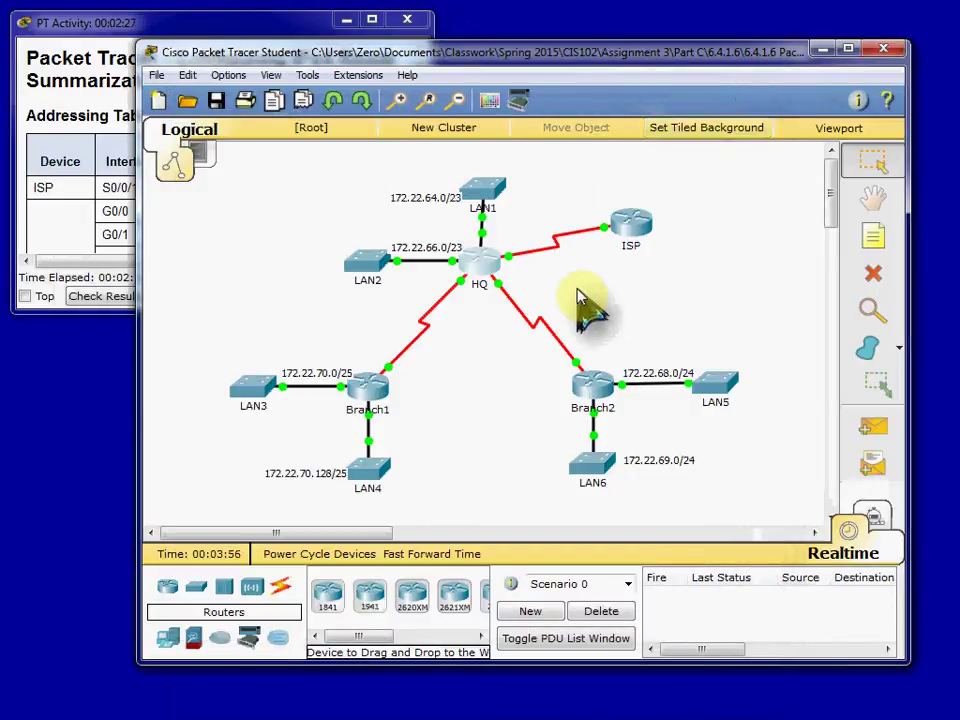
click(122, 27)
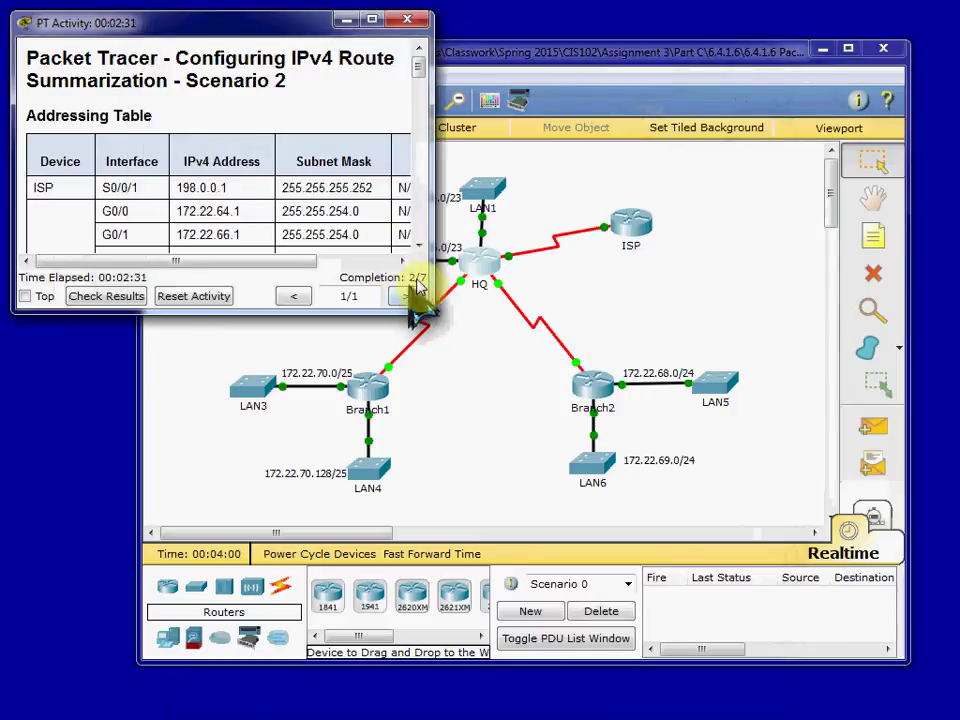
click(128, 296)
click(320, 178)
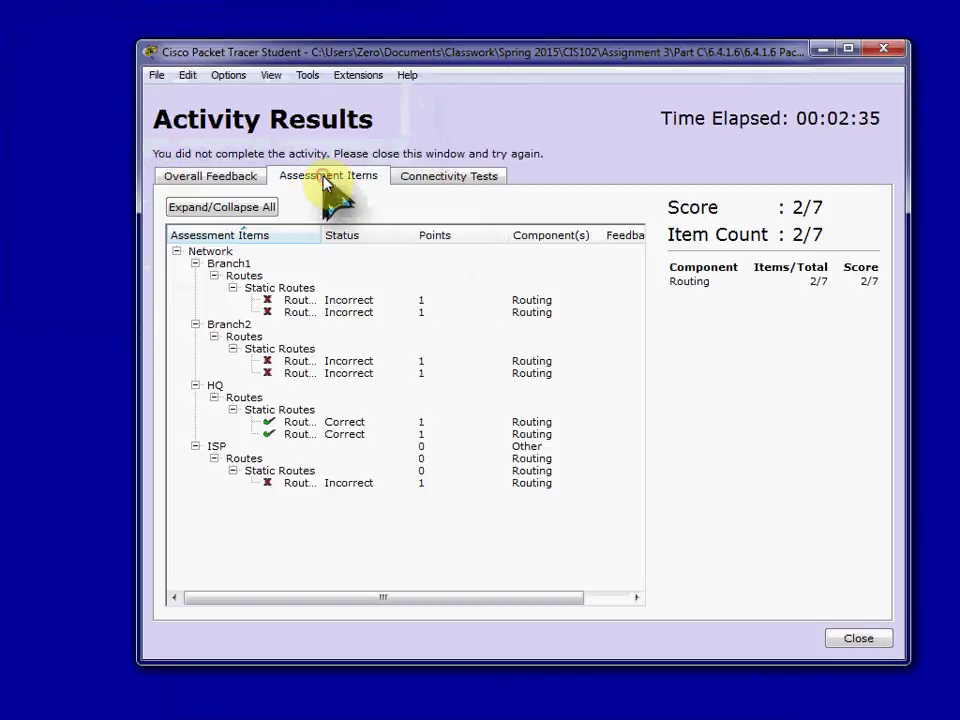
click(305, 422)
click(308, 434)
click(317, 422)
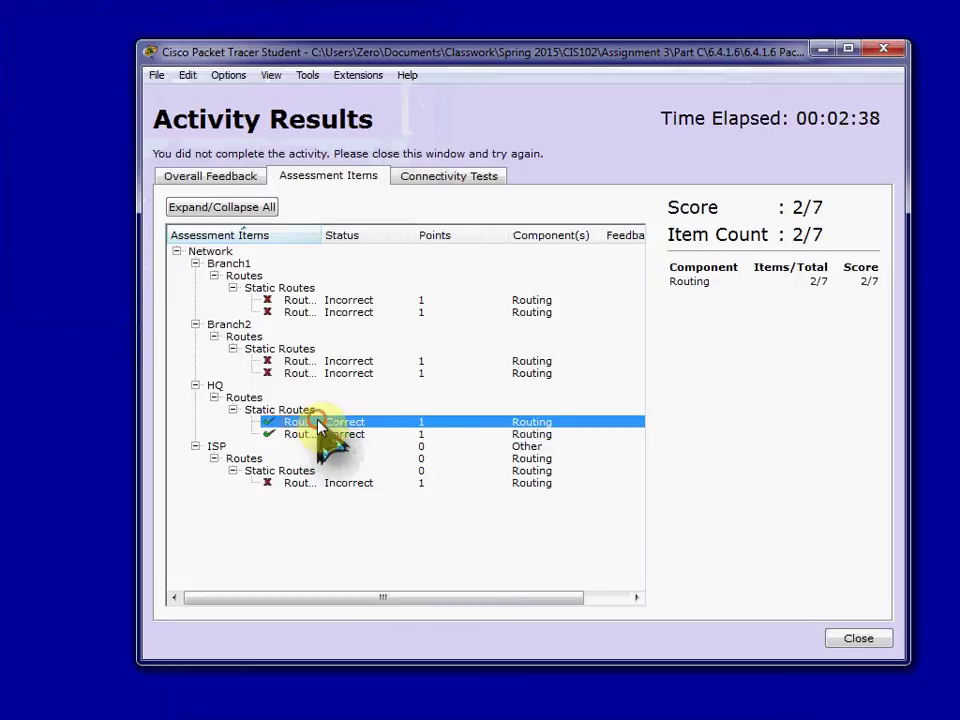
click(893, 52)
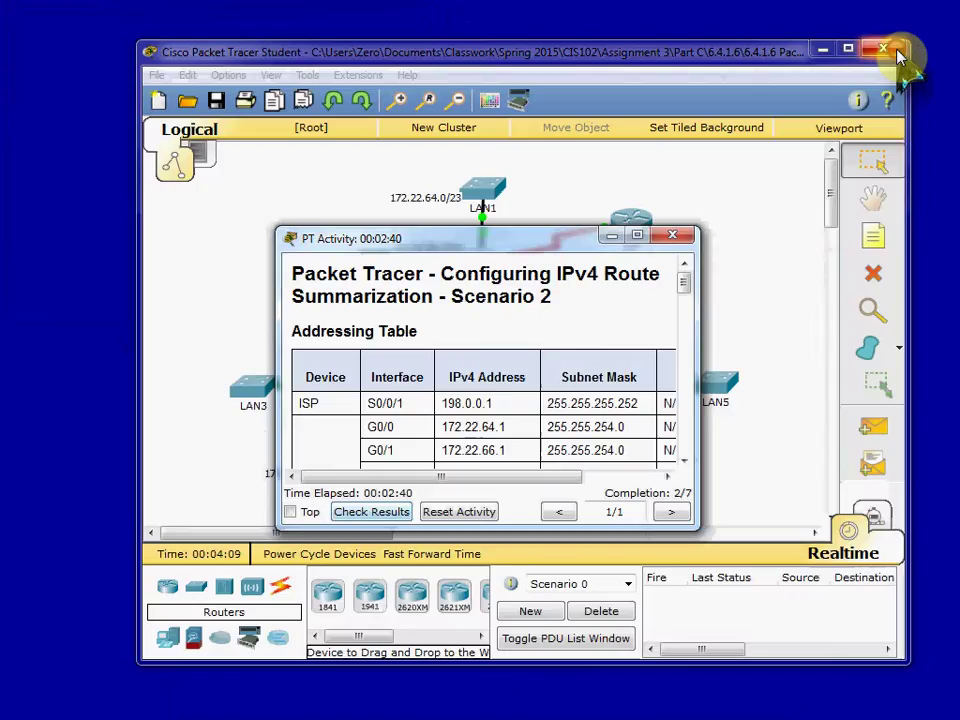
click(613, 235)
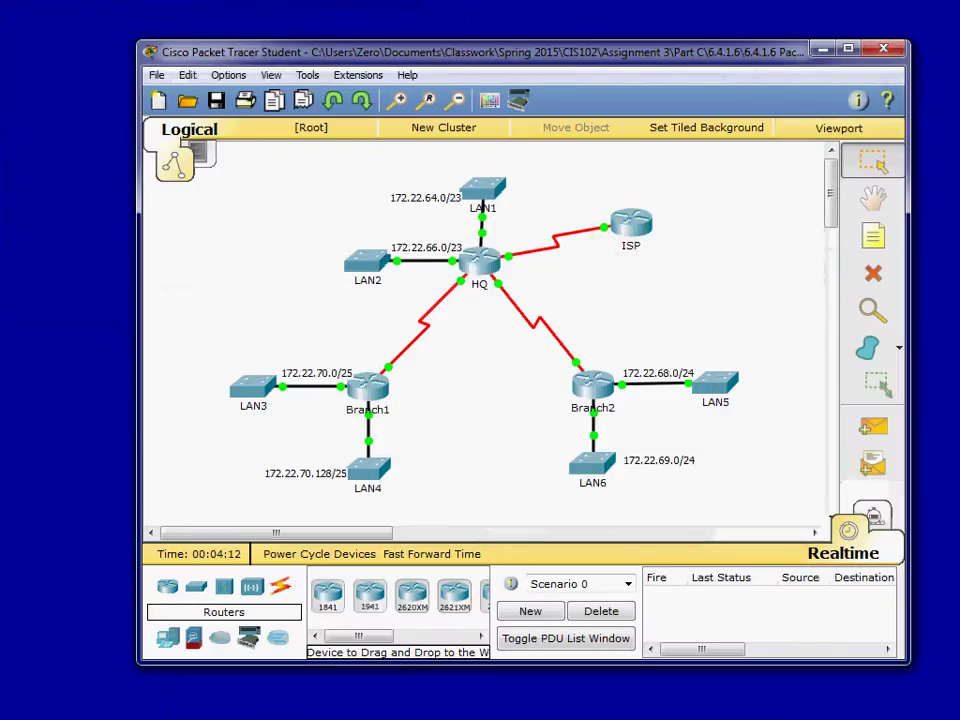
- In Branch1's CLI, add the summary route 172.22.64.0 255.255.252.0 via 172.22.71.1
click(370, 388)
click(348, 151)
click(457, 384)
key(Return)
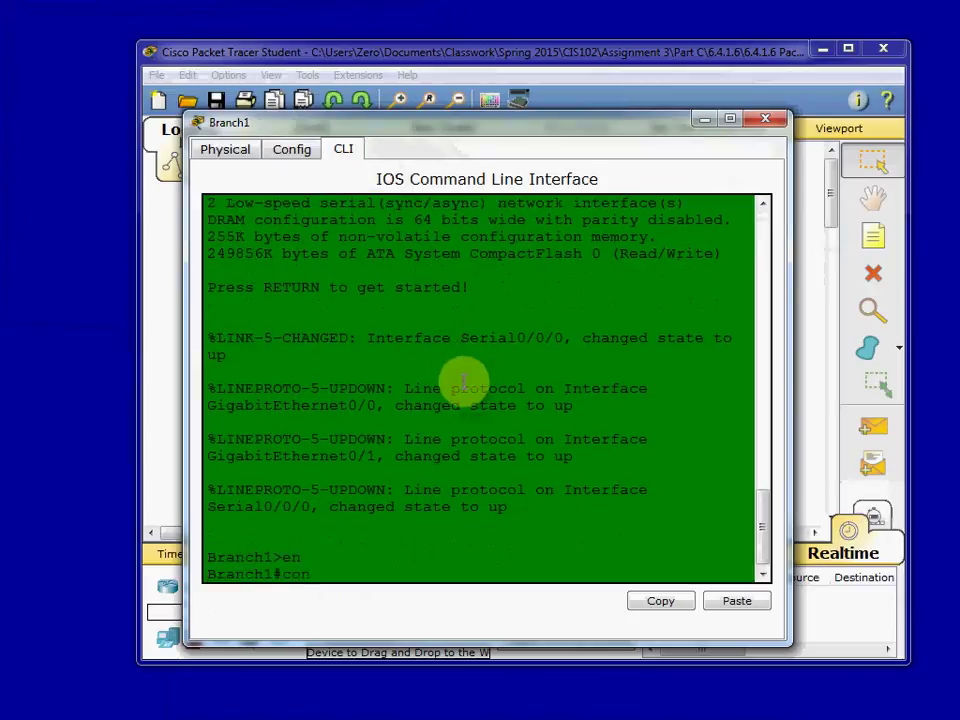
text(f t)
key(Return)
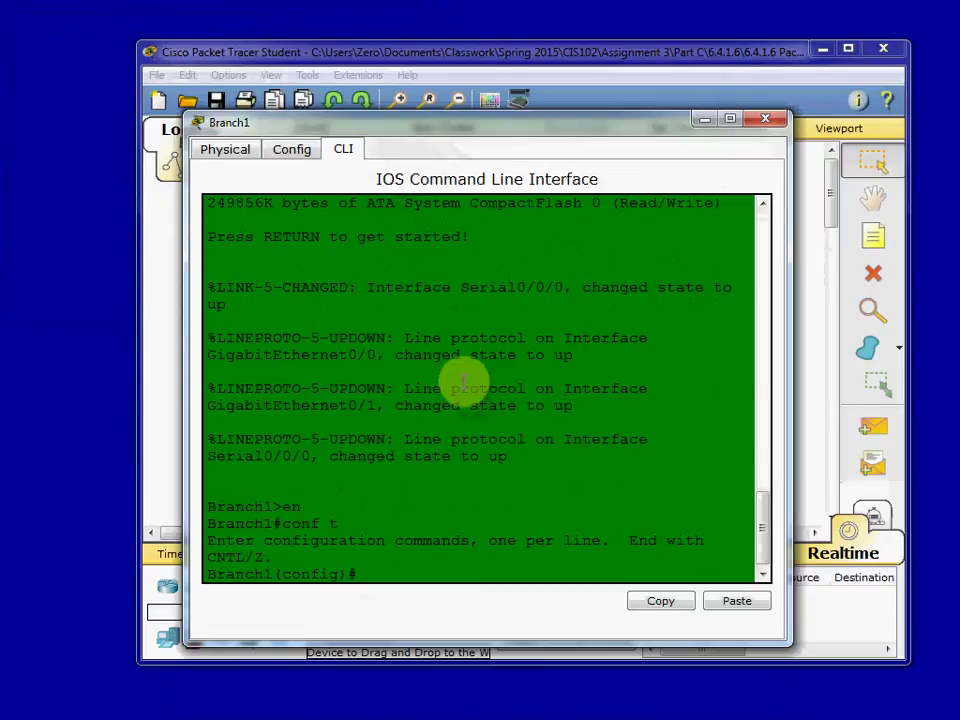
text(ip route 172.22.)
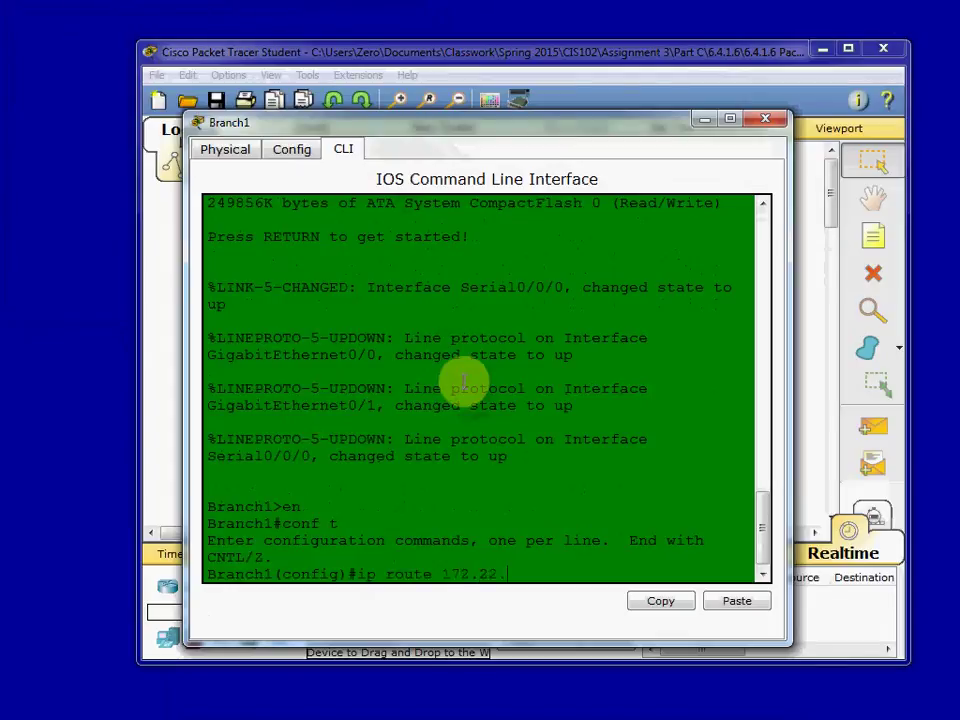
text(64.0 255.255.252.0 172.22)
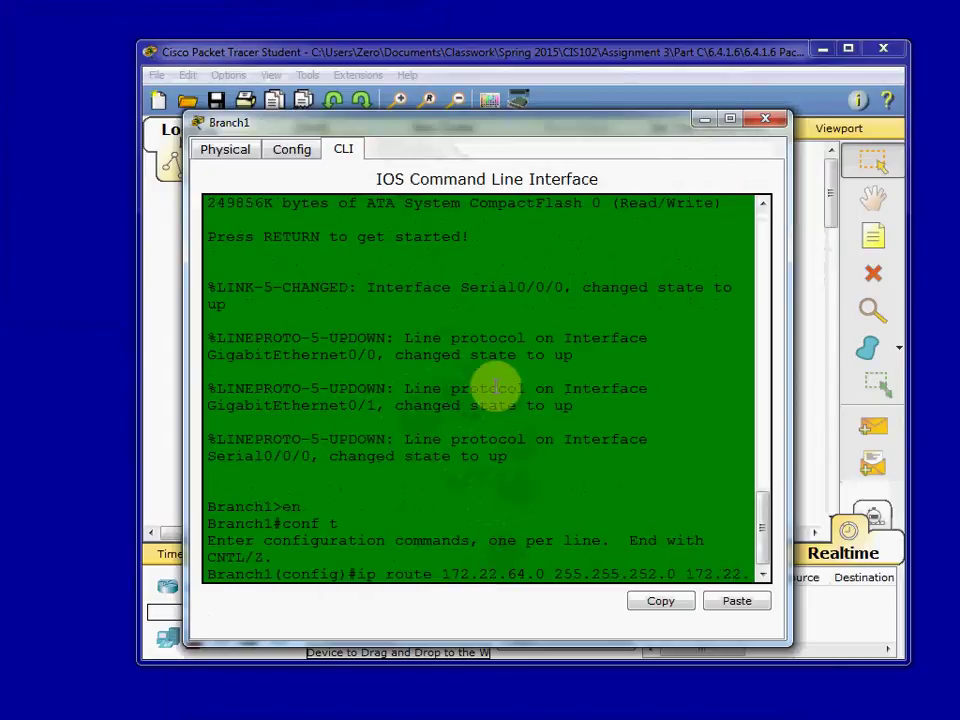
text(.7)
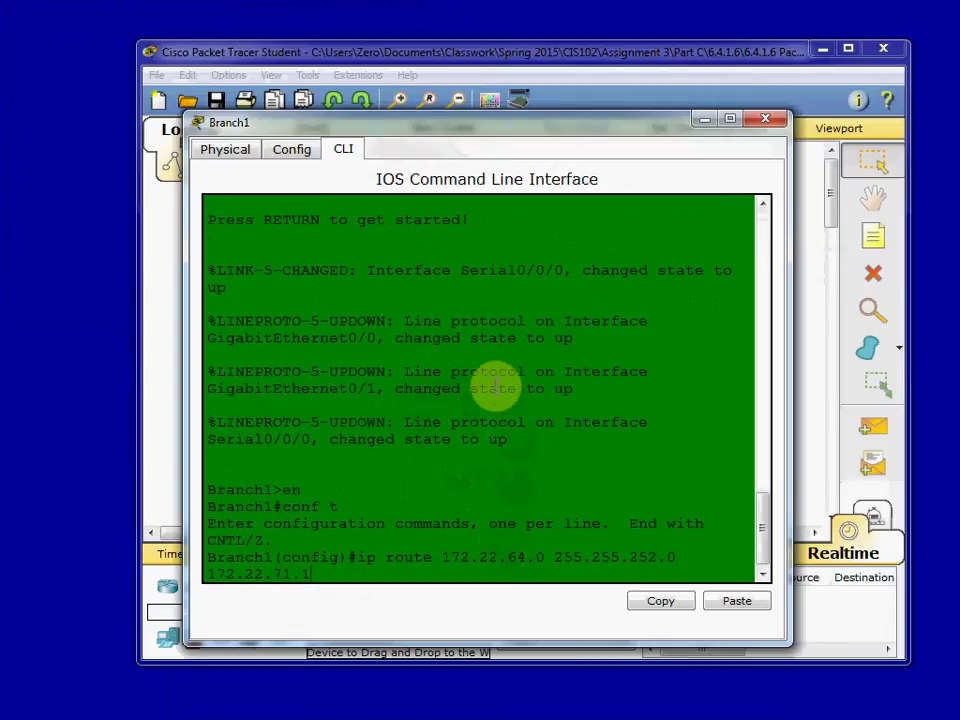
text(1.1)
key(Return)
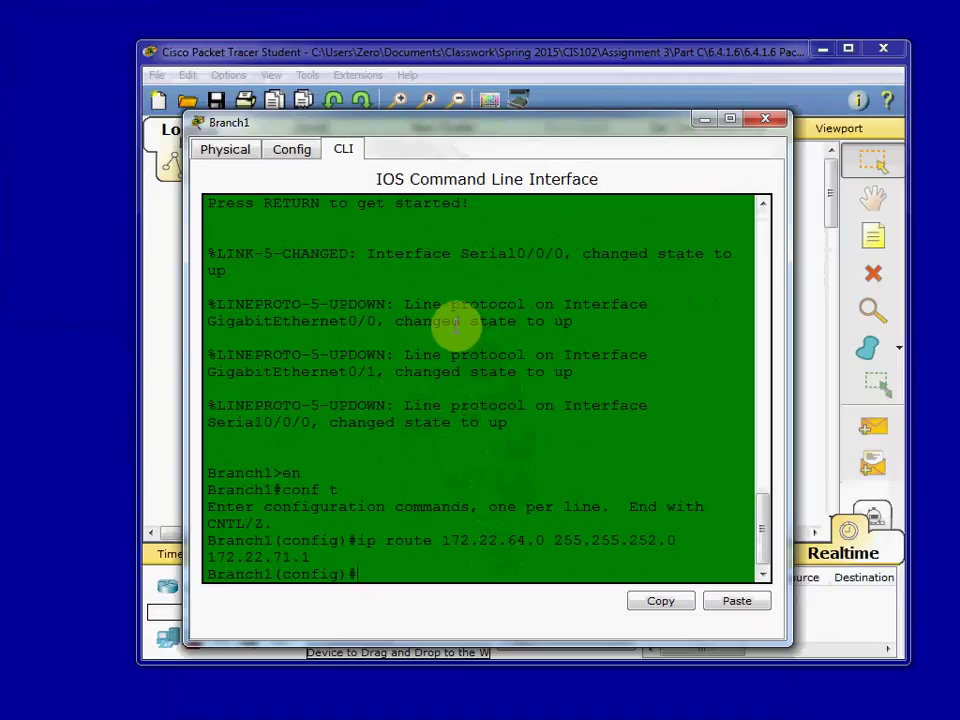
- Add Branch1's route 172.22.68.0 255.255.254.0 via 172.22.71.1
text(ip route 172.22.68.0)
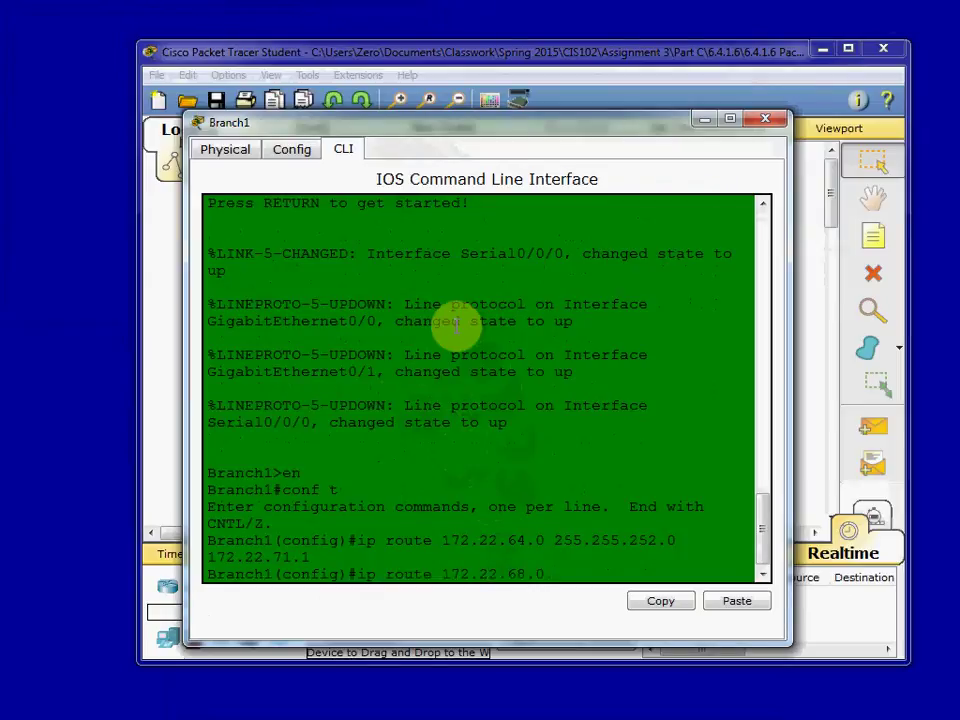
text( 255.255.254.0)
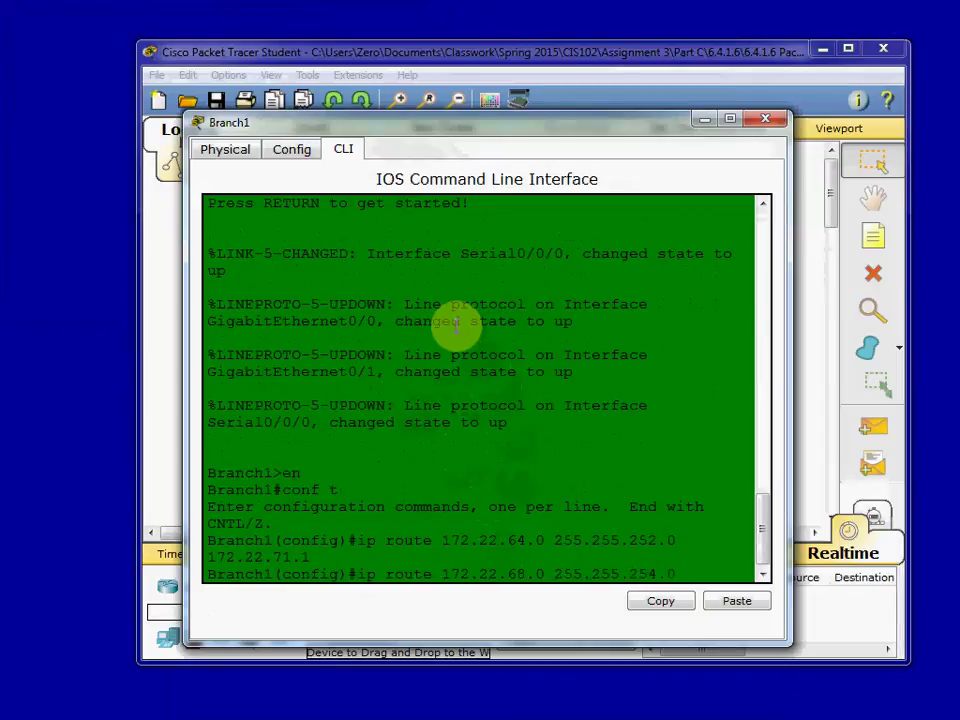
text( 172.22.71.1)
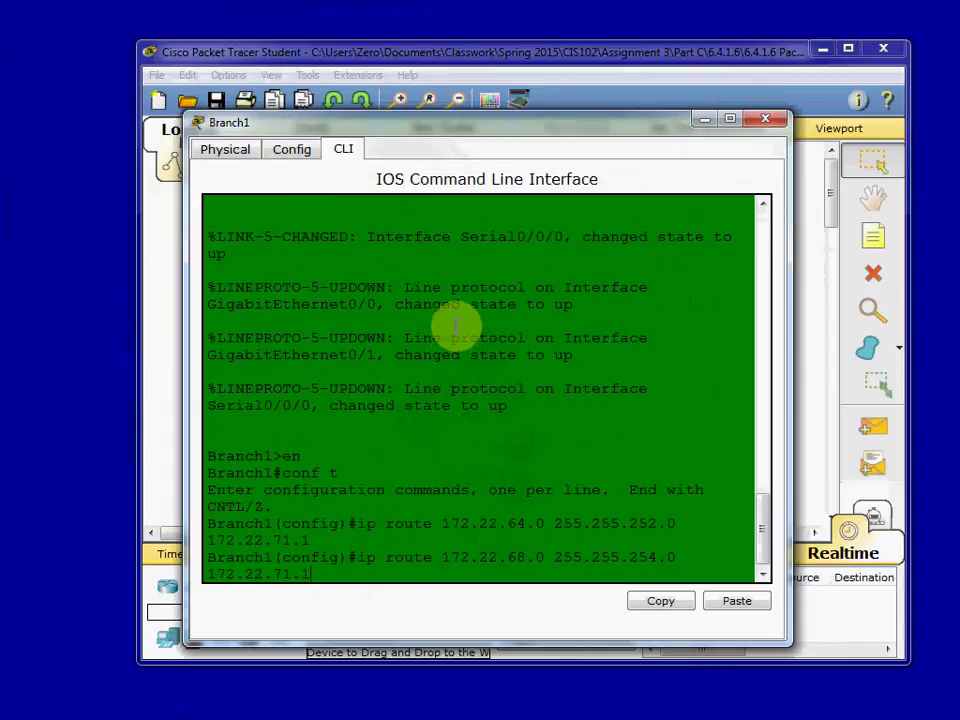
key(Return)
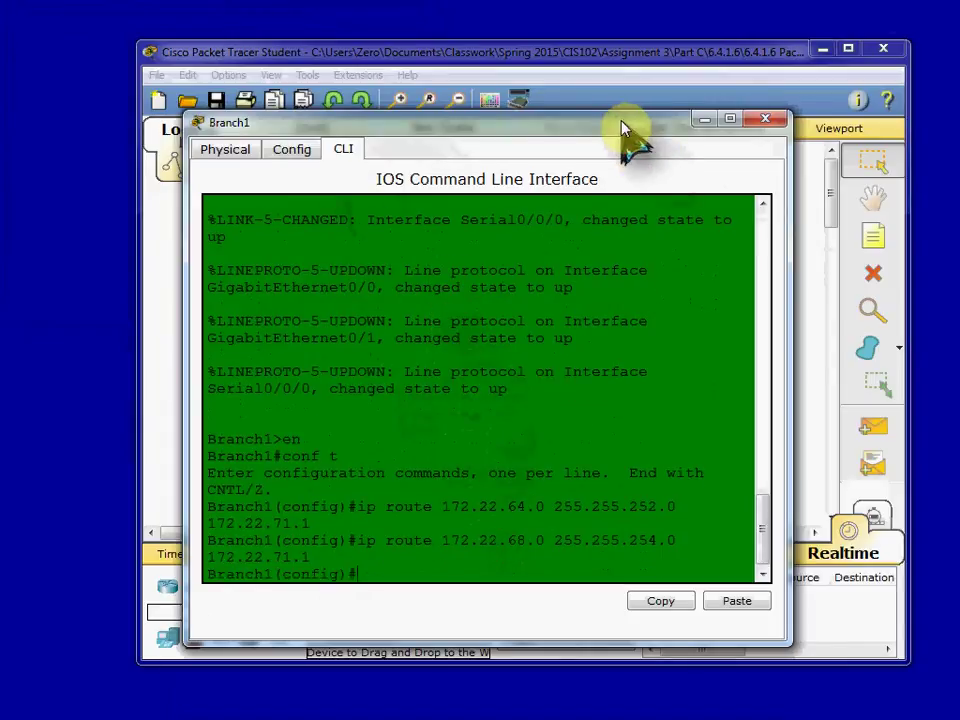
drag(621, 128, 586, 563)
- Bring Branch1's console back into view and close it
click(487, 344)
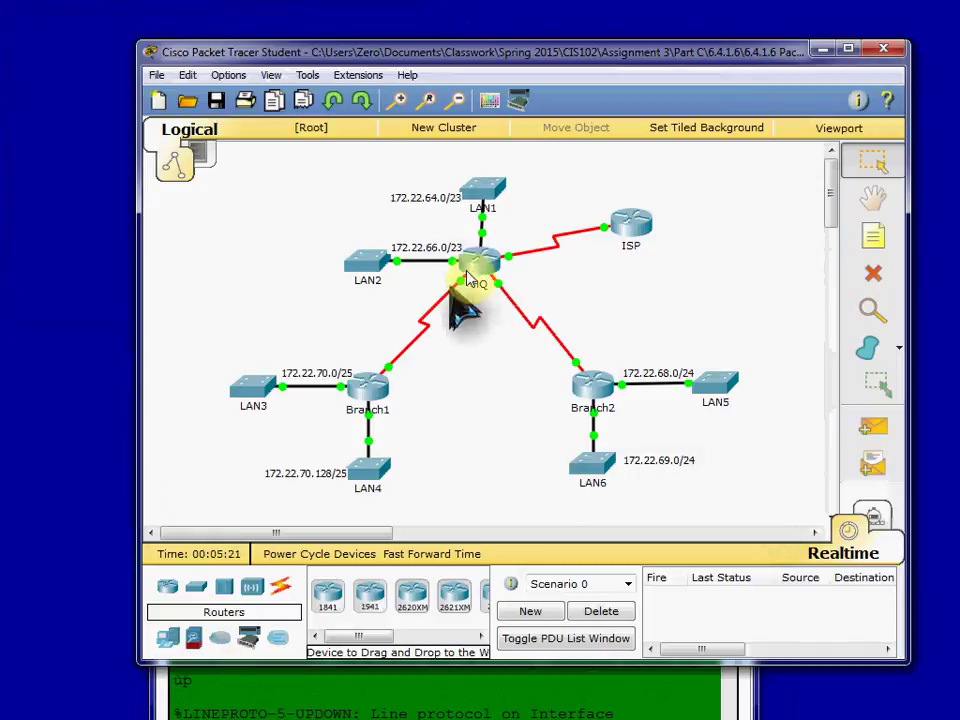
click(377, 690)
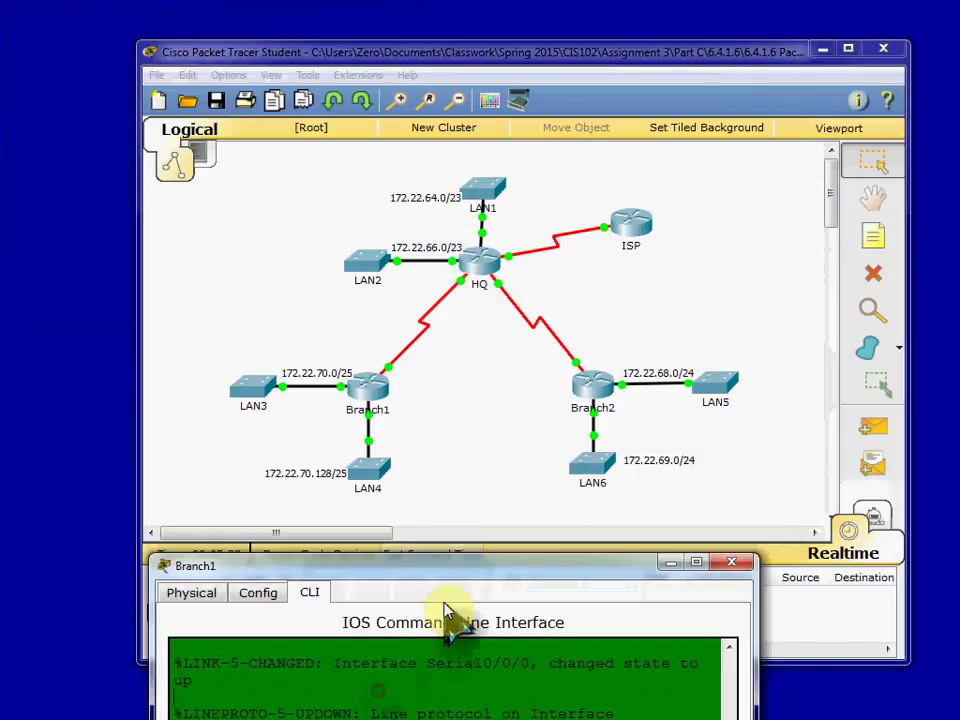
drag(452, 565, 458, 165)
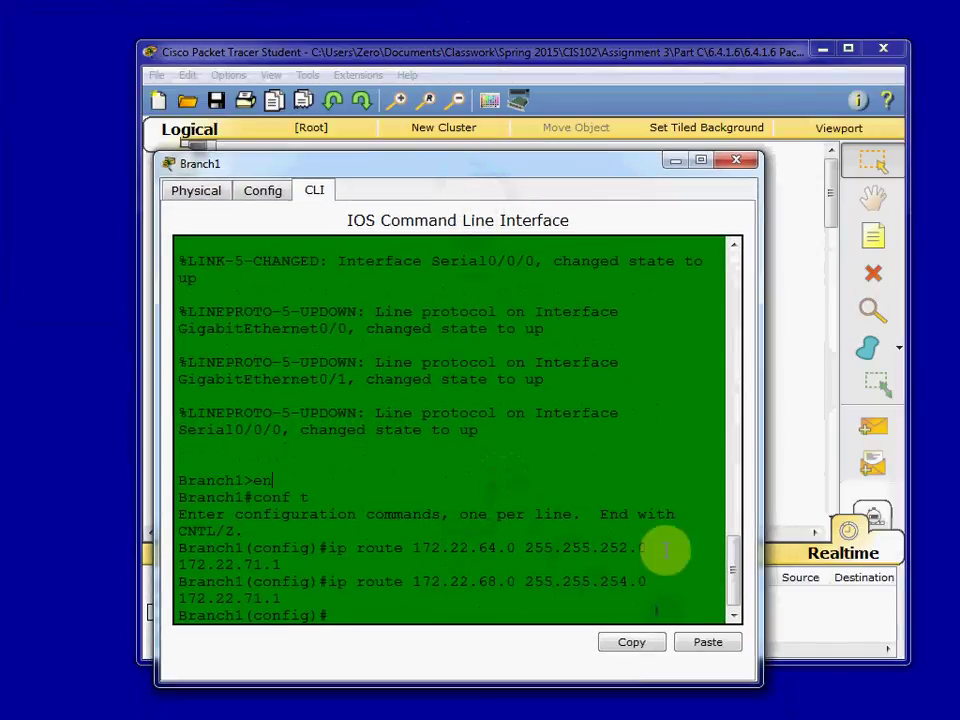
click(737, 162)
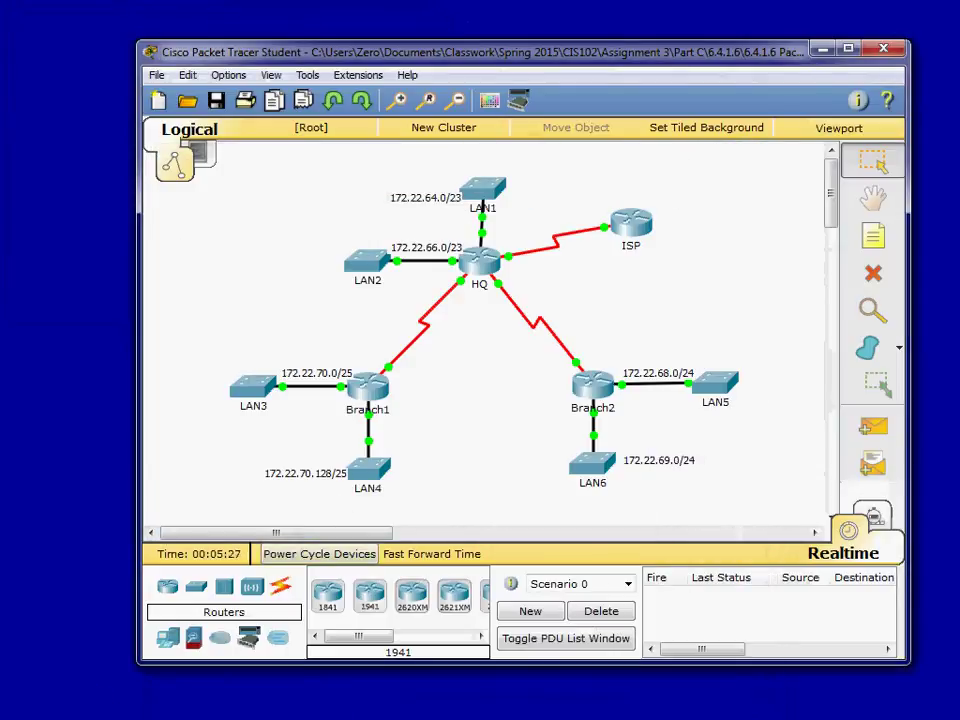
- Move the 4/7 activity window aside and open Branch2's command line
key(alt+Tab)
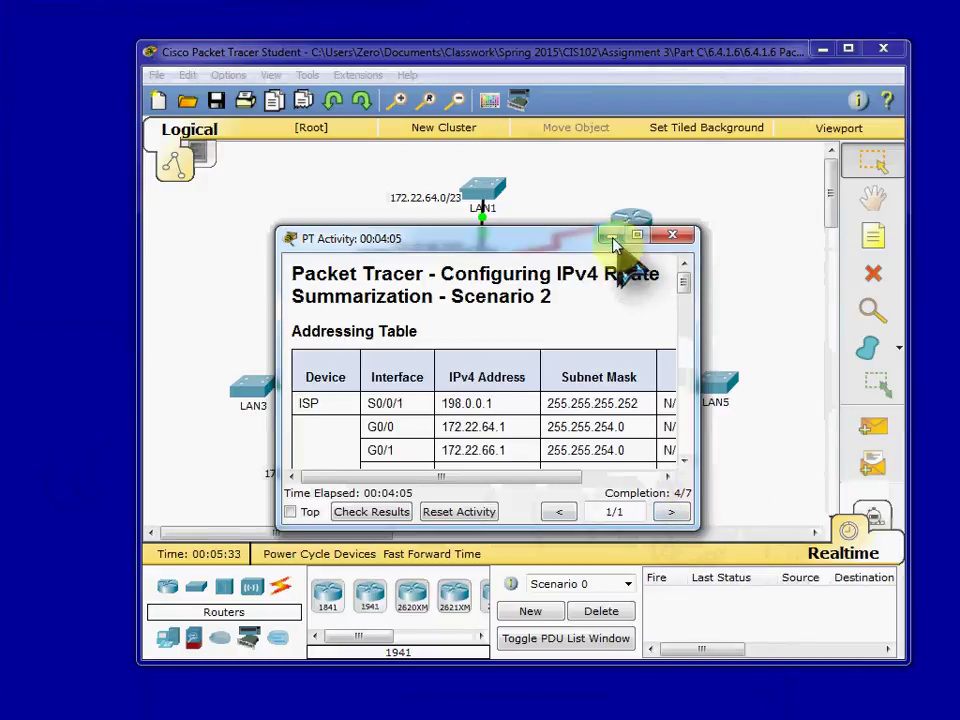
drag(527, 238, 253, 17)
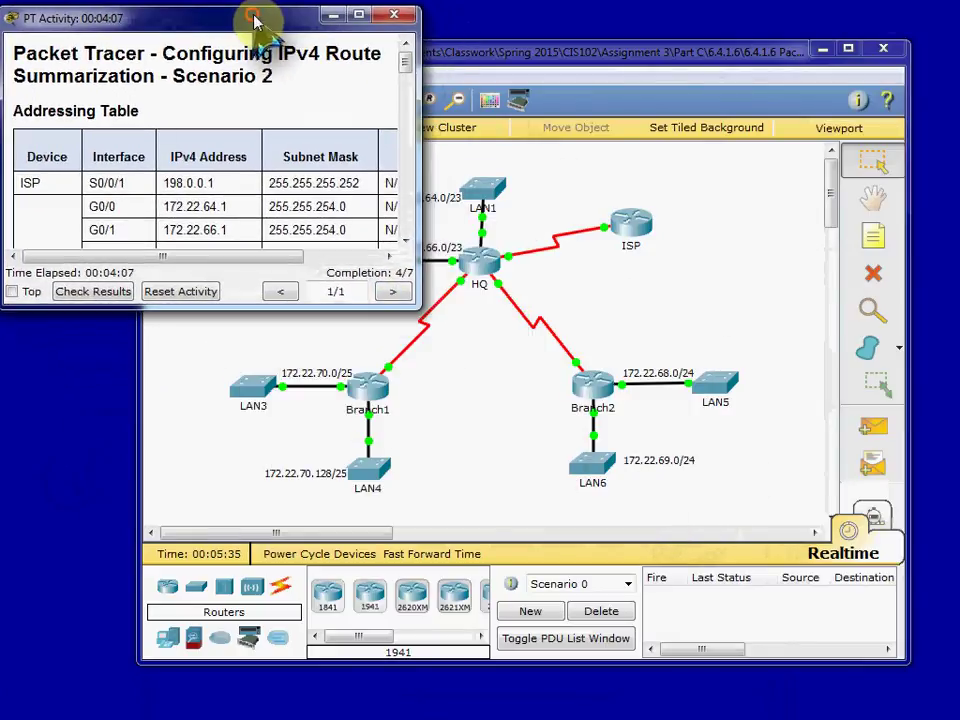
click(580, 52)
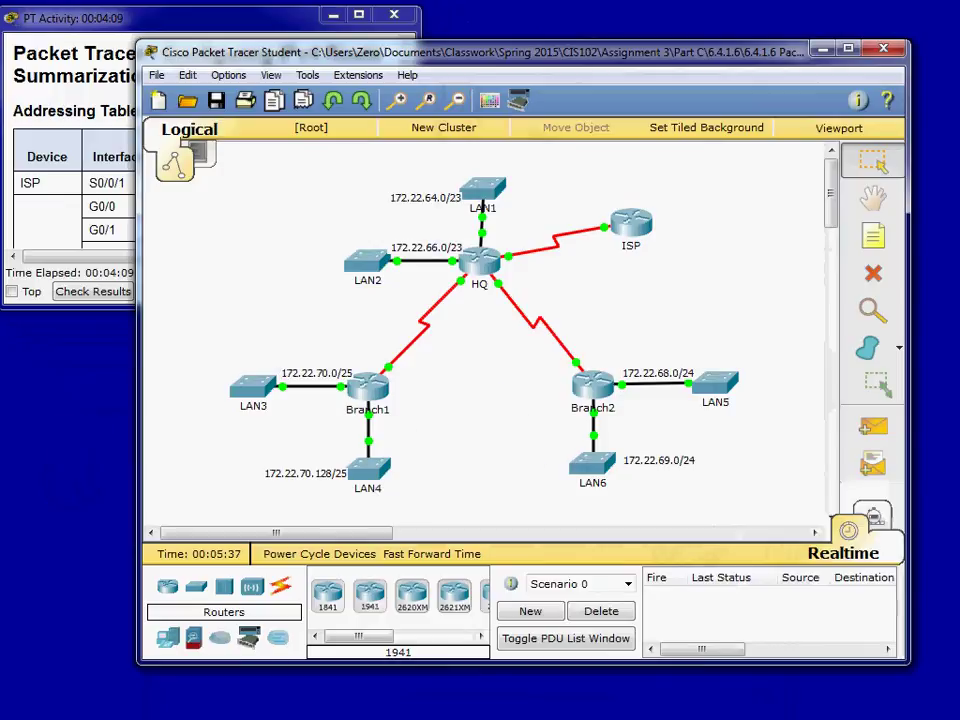
click(591, 392)
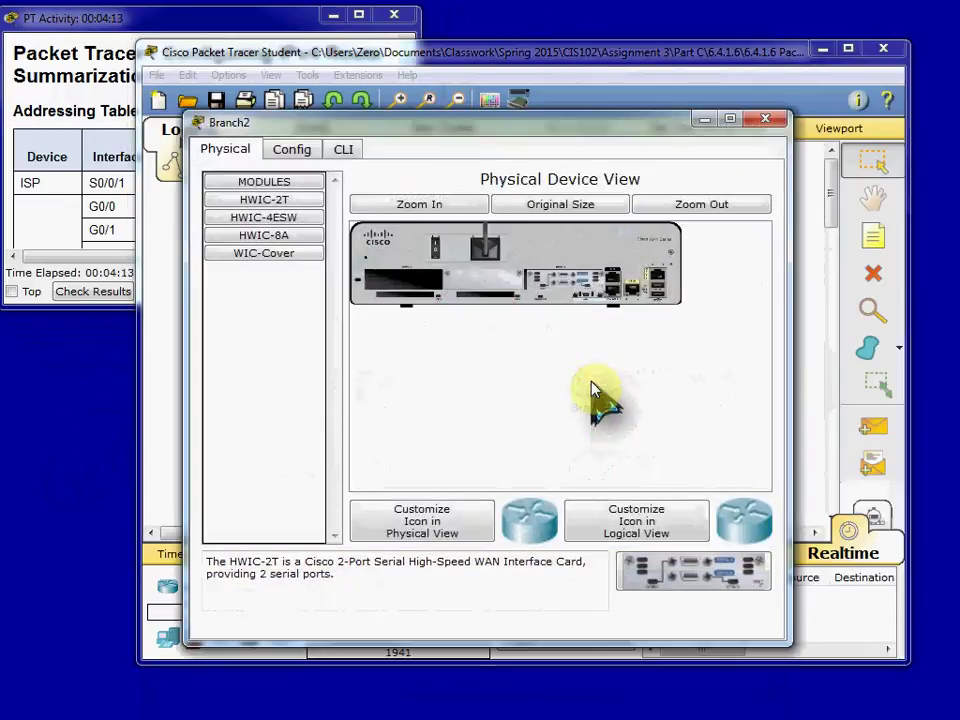
click(352, 150)
- On Branch2, enter global config and add ip route 172.22.70.0 255.255.255.0 s0/0/1
key(Return)
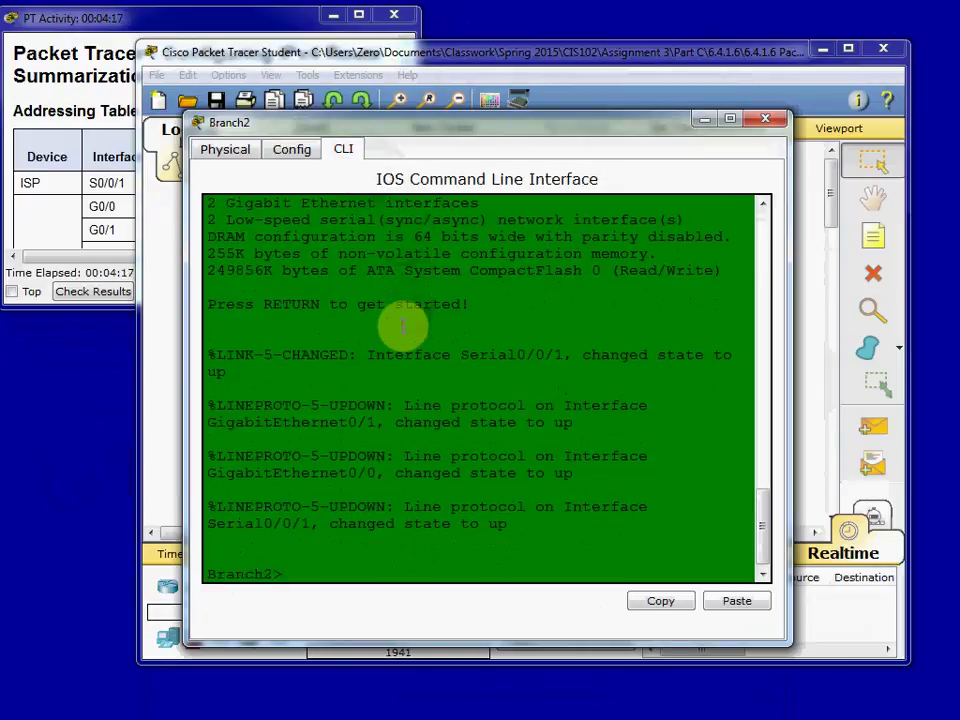
text(en)
key(Return)
text(conf t)
key(Return)
text(ip route)
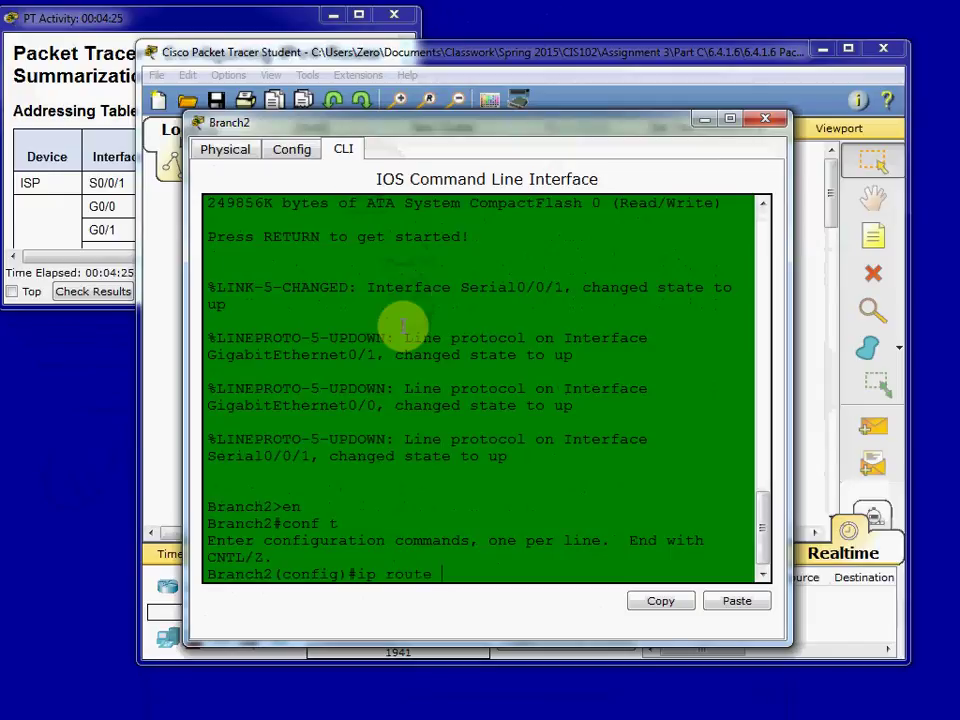
text( 172.22.70.0 255.255.255.0)
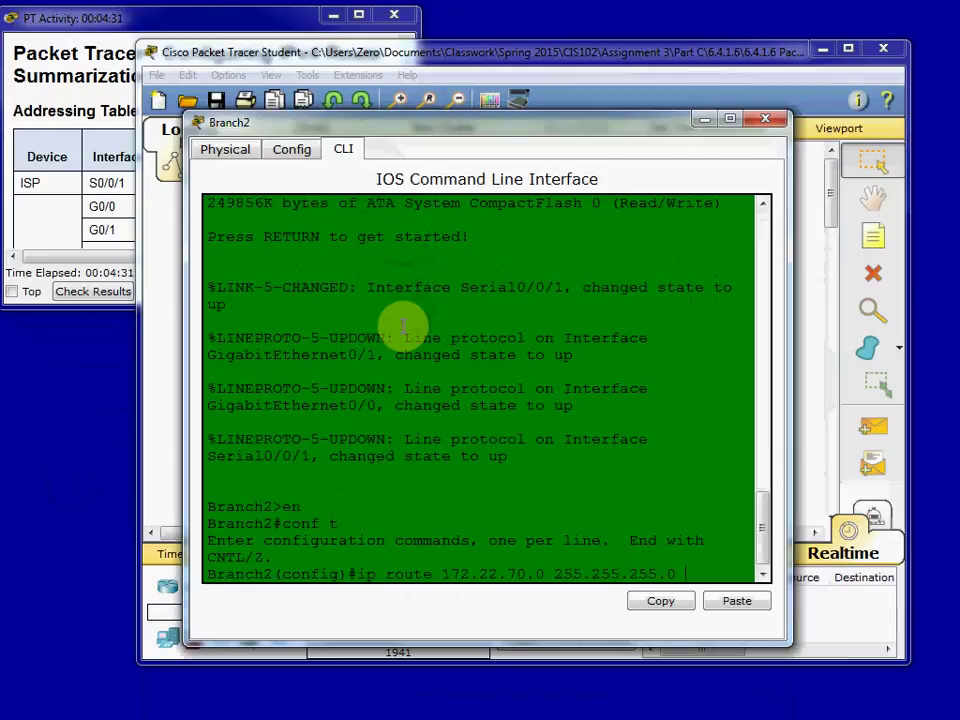
text( s00/)
text(1)
key(BackSpace)
key(Return)
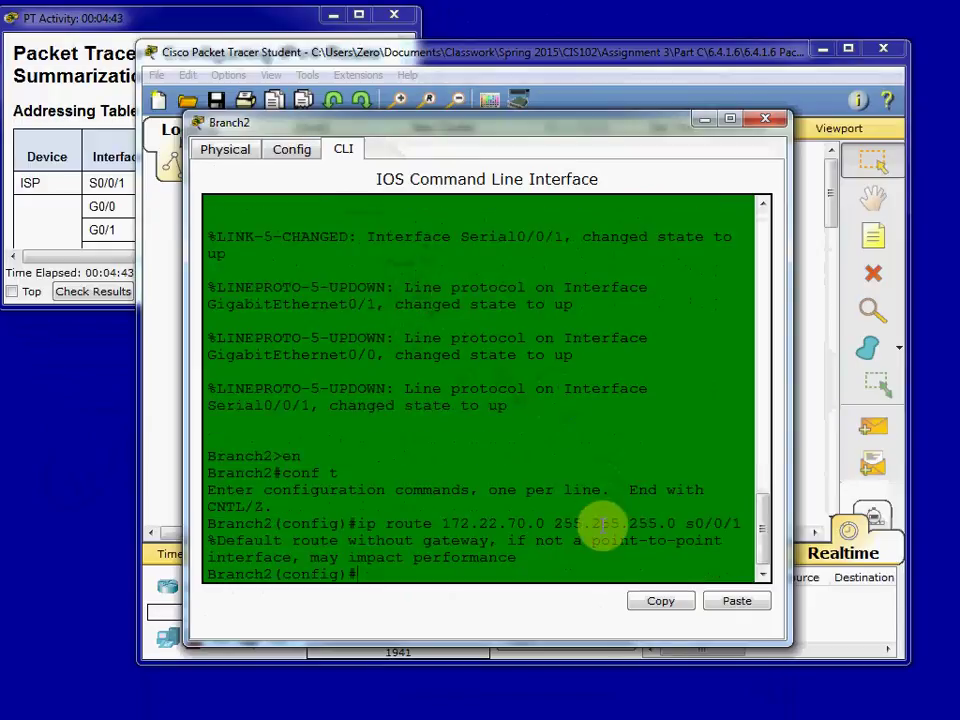
drag(590, 541, 707, 543)
click(653, 364)
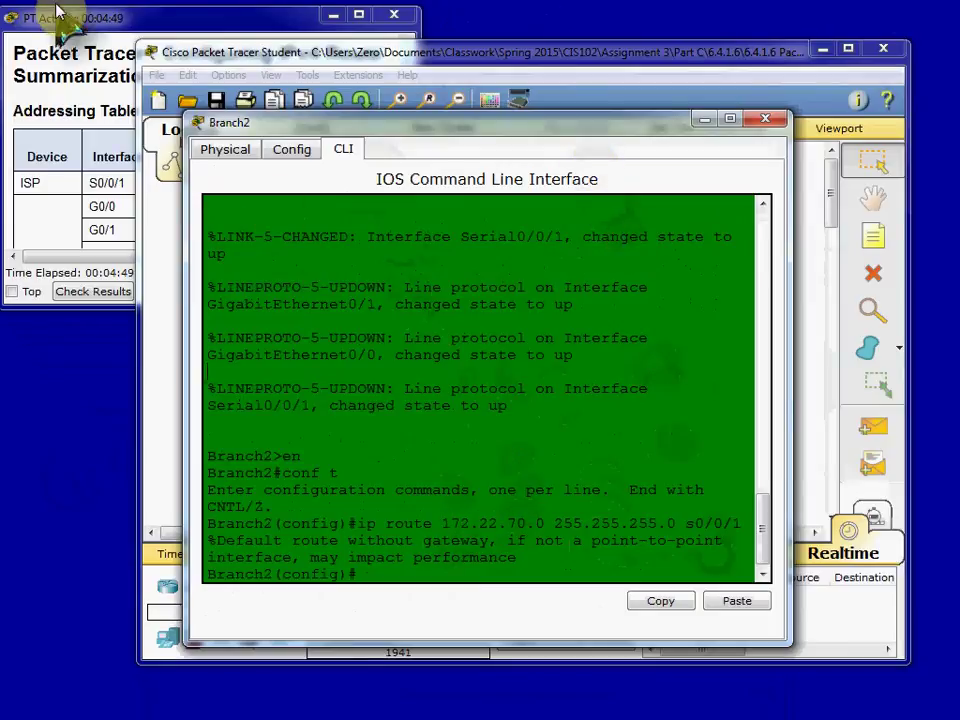
- Add Branch2's route 172.22.64.0 255.255.252.0 via 172.22.71.5, with completion going from 5/7 to 6/7
click(268, 78)
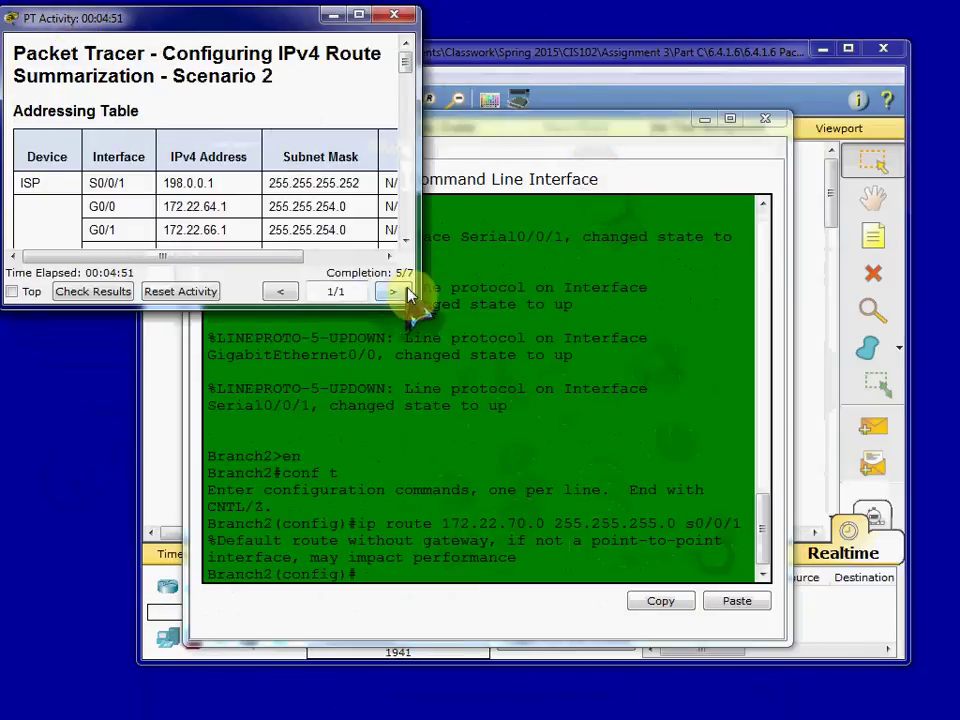
click(568, 375)
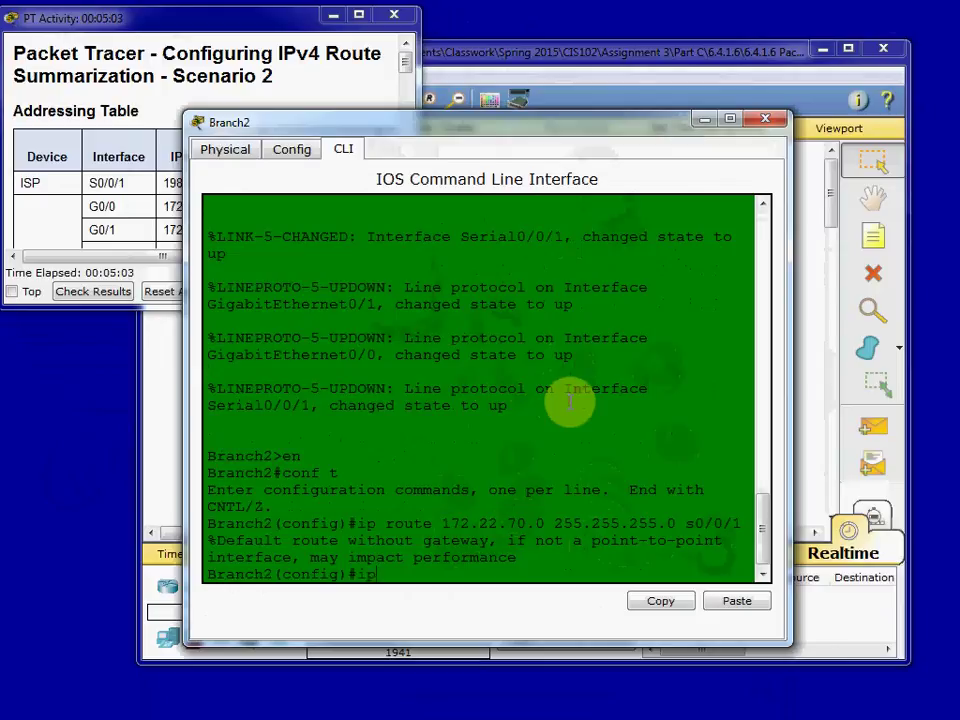
text(route 172.22.64.0 )
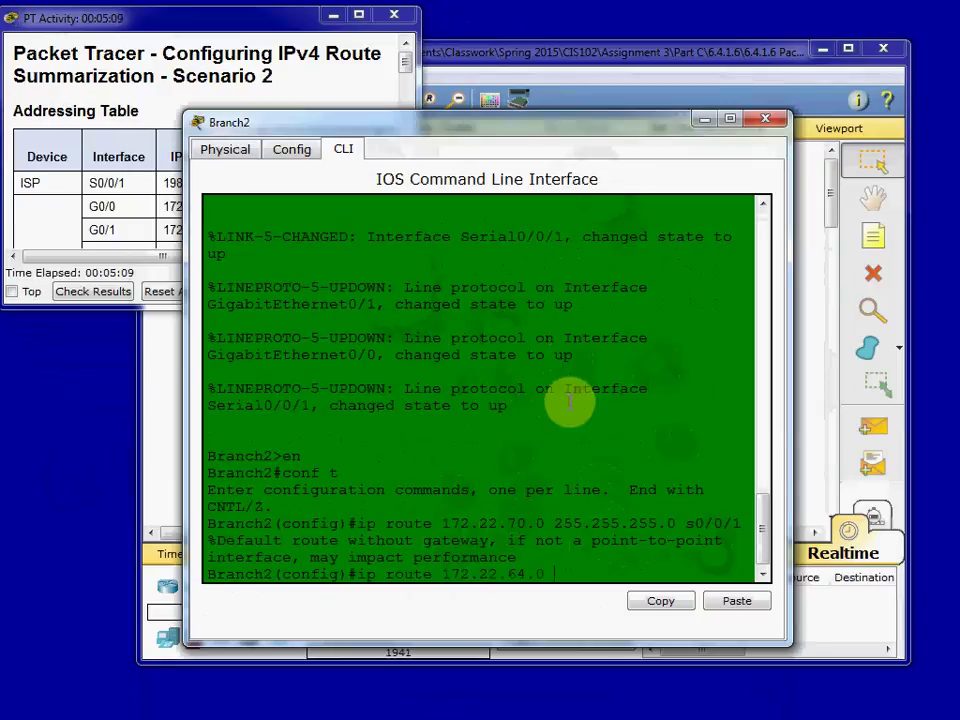
text(255.255.255)
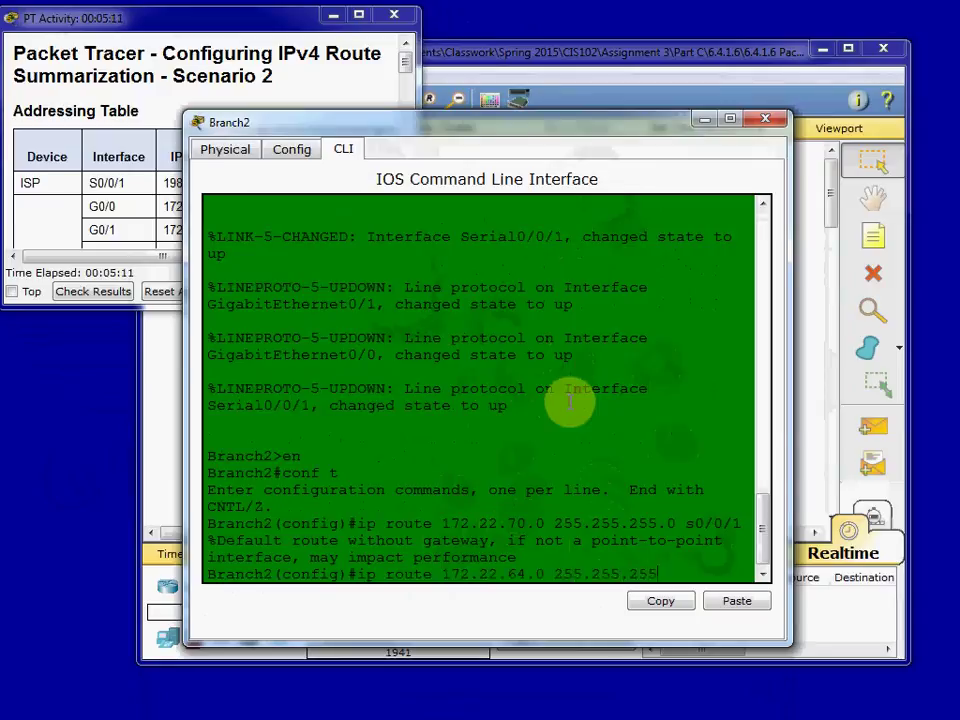
text(.0 172.22.71.)
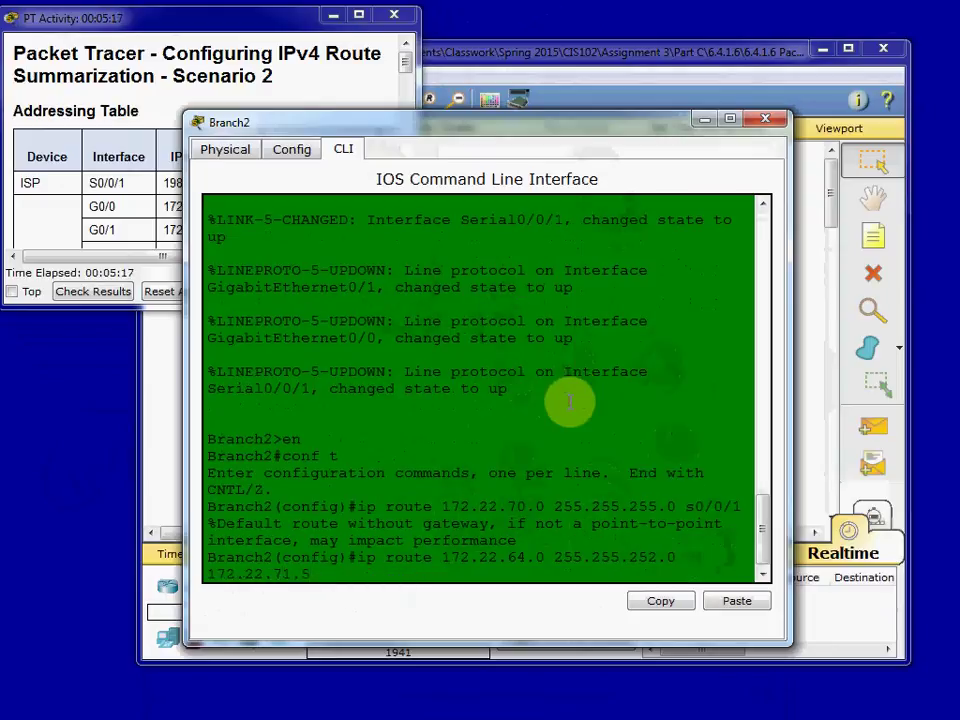
key(Return)
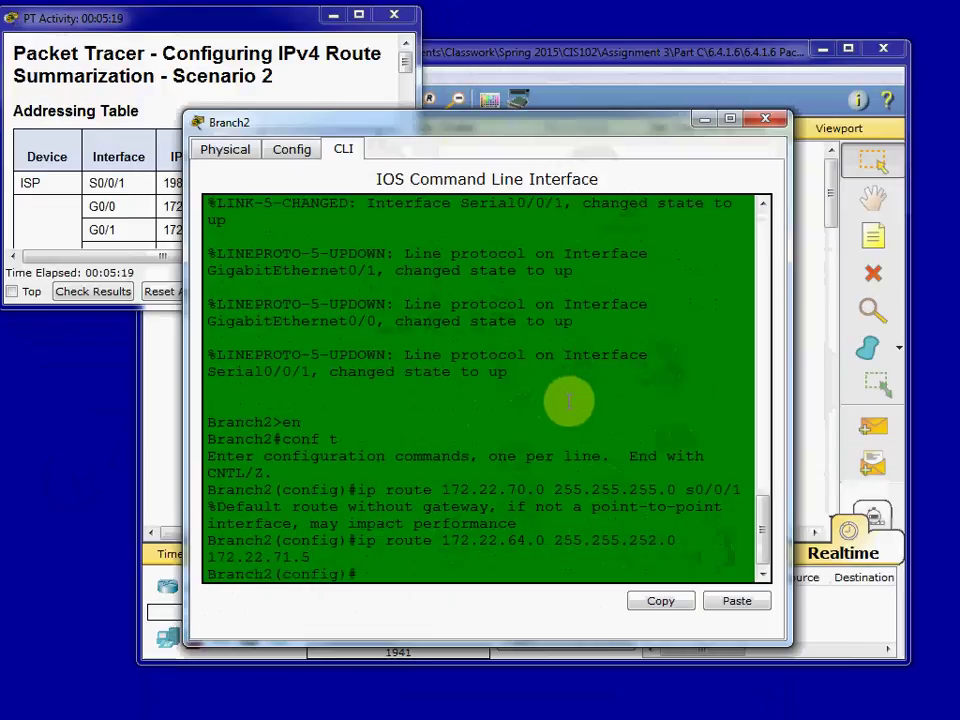
click(246, 79)
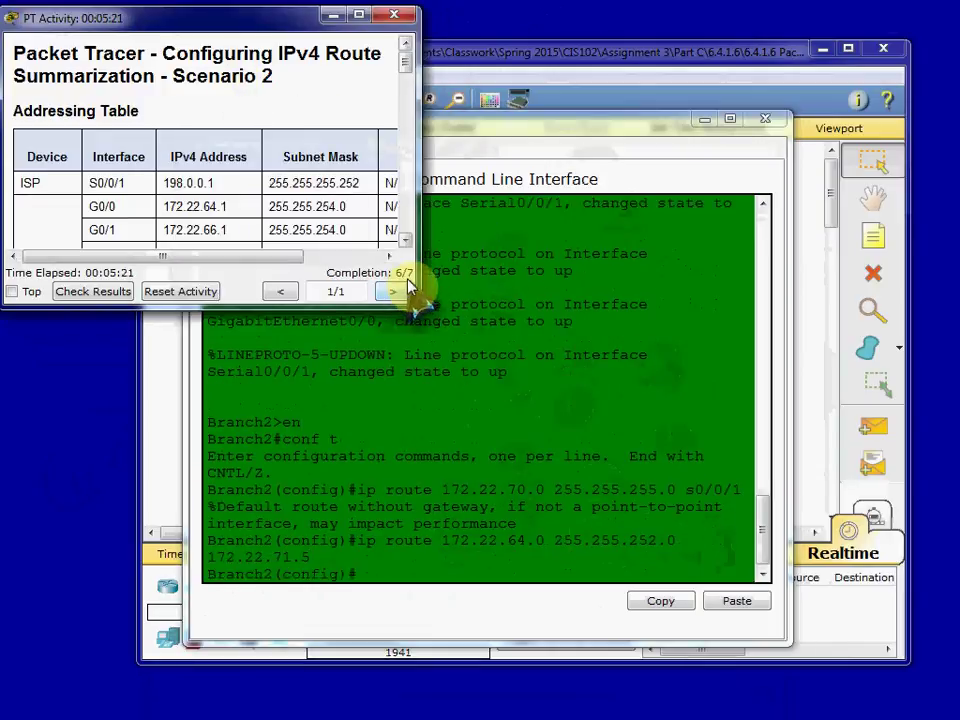
click(433, 557)
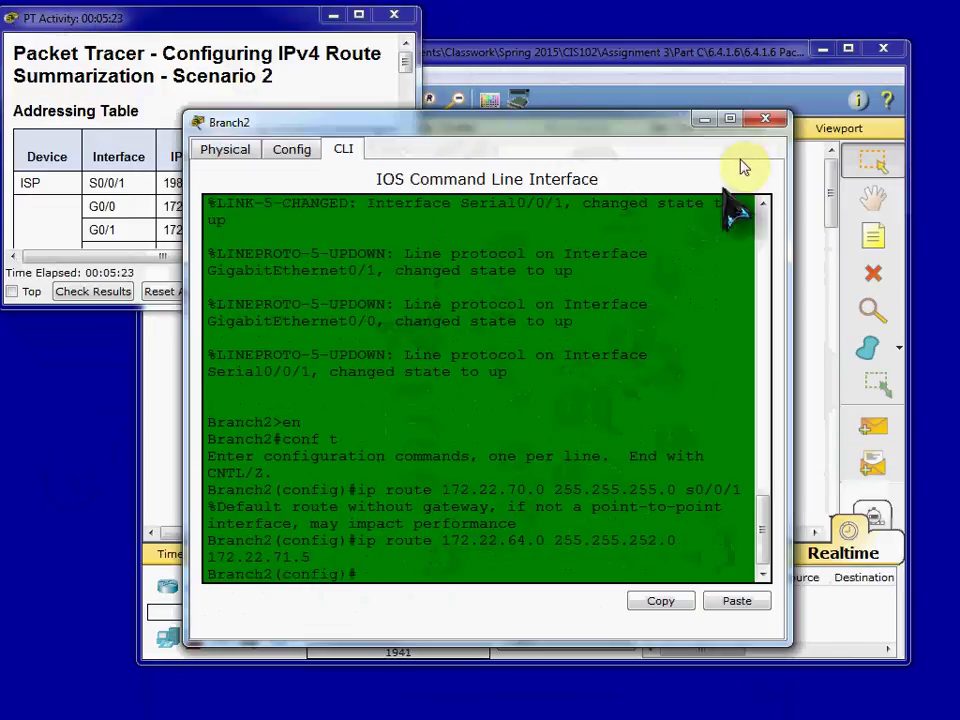
- Close Branch2's console and put the ISP router's CLI into global configuration mode
click(765, 120)
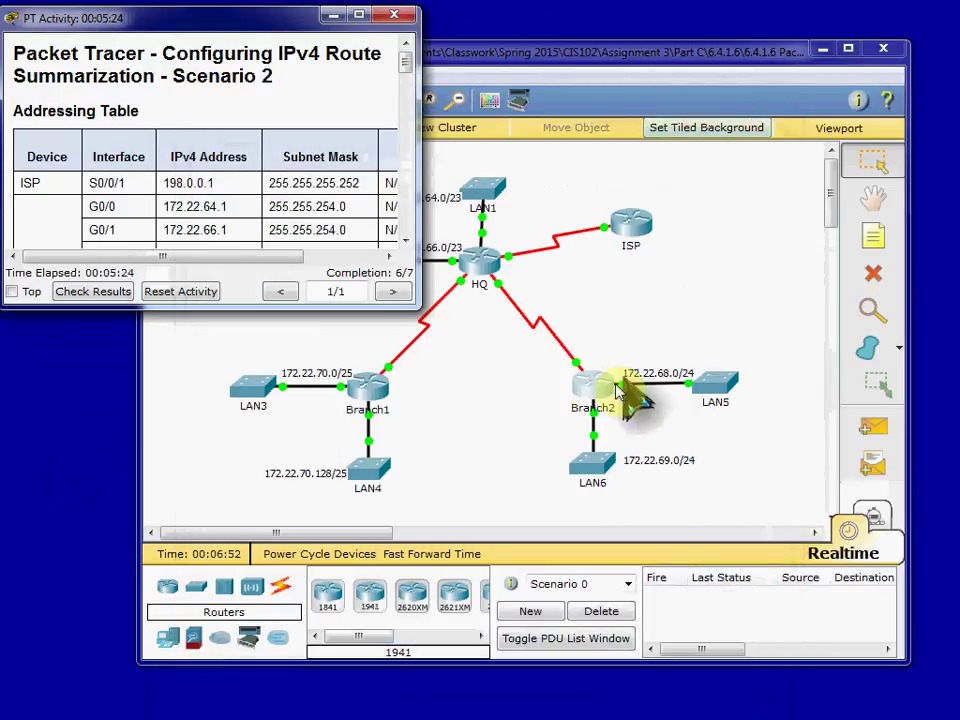
click(729, 236)
click(625, 218)
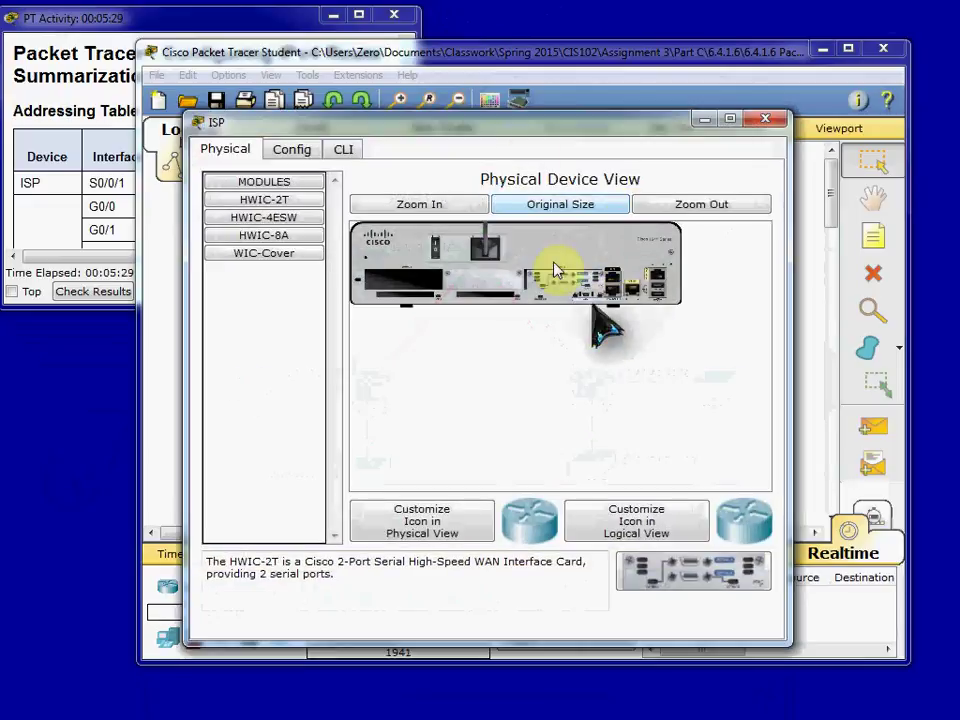
click(345, 151)
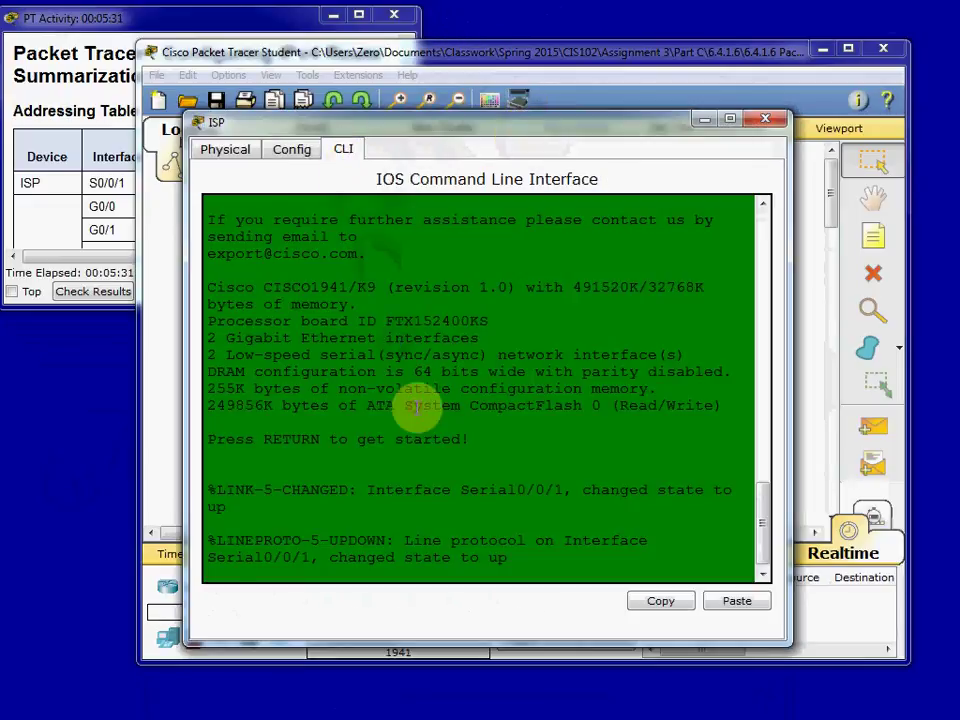
key(Return)
text(en)
key(Return)
text(conf t)
key(Return)
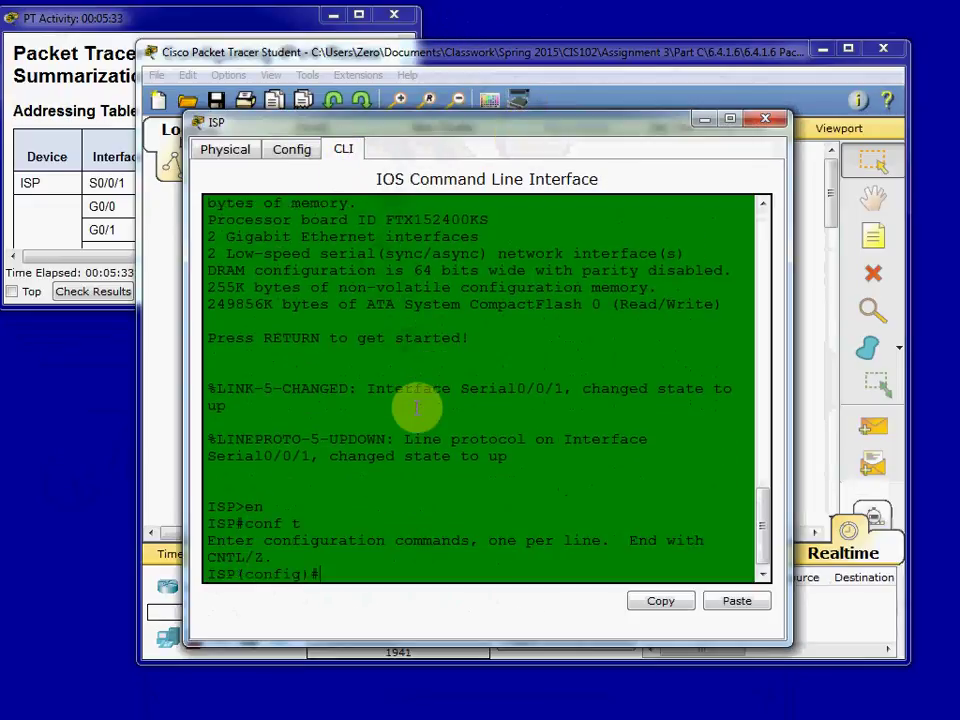
- On ISP, add the summary route 172.22.64.0 255.255.248.0 via s0/0/1 and check 7/7 completion
text(ip route 172.22.64.0 255.255.248.0)
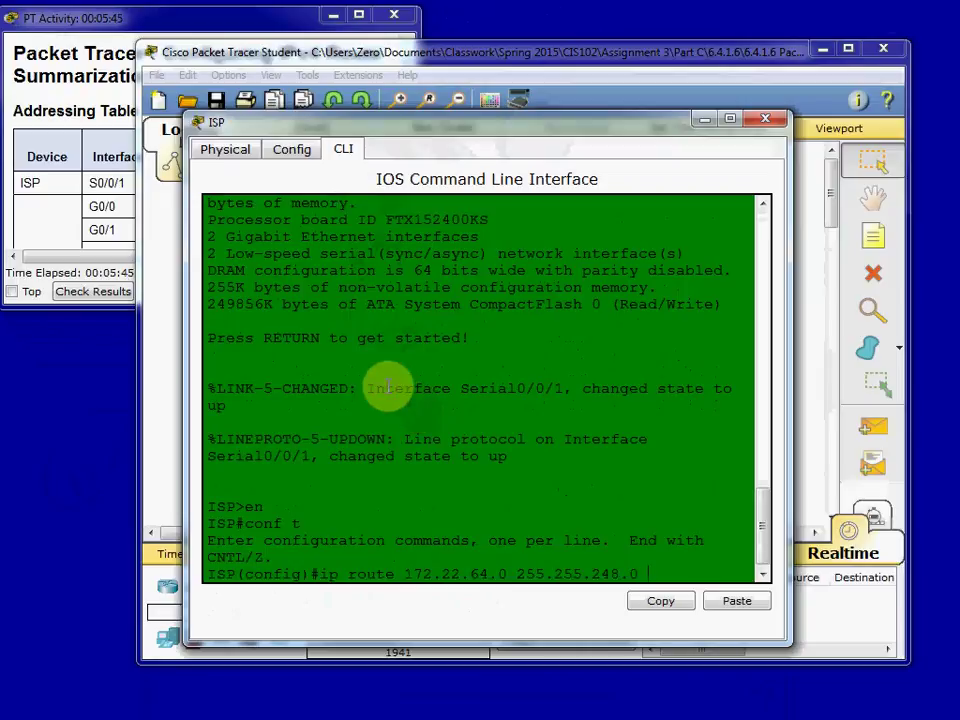
click(480, 127)
drag(480, 127, 452, 571)
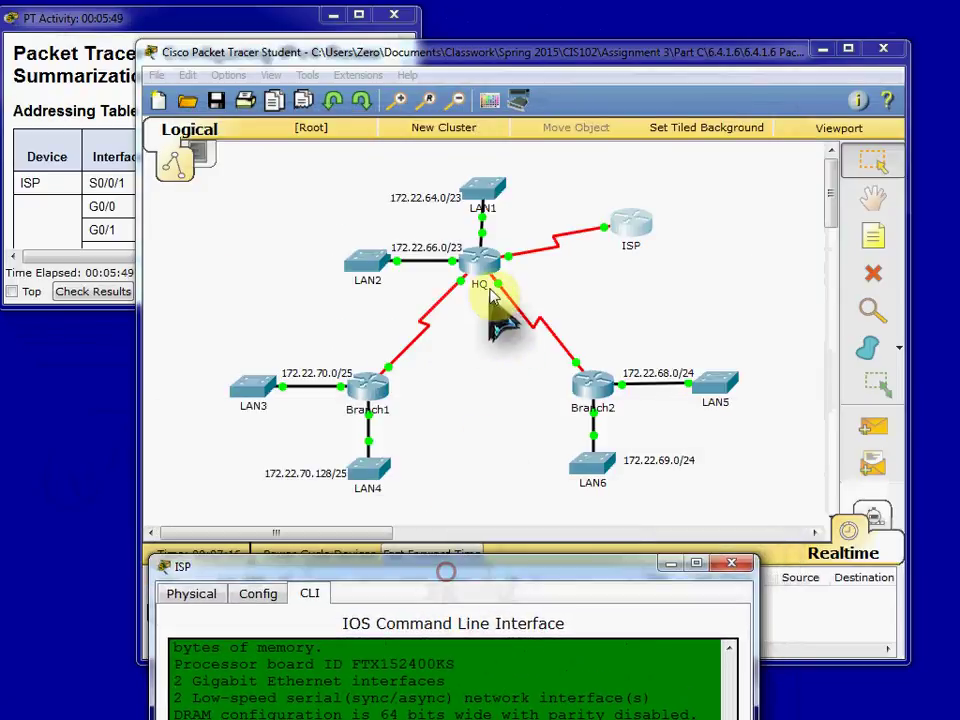
click(603, 252)
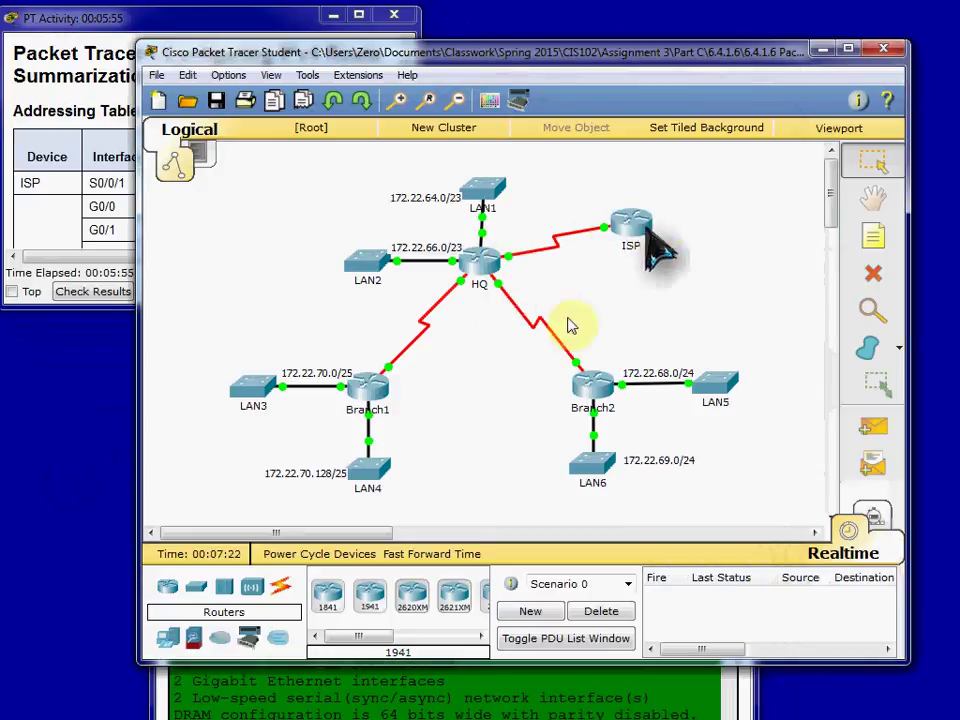
click(612, 686)
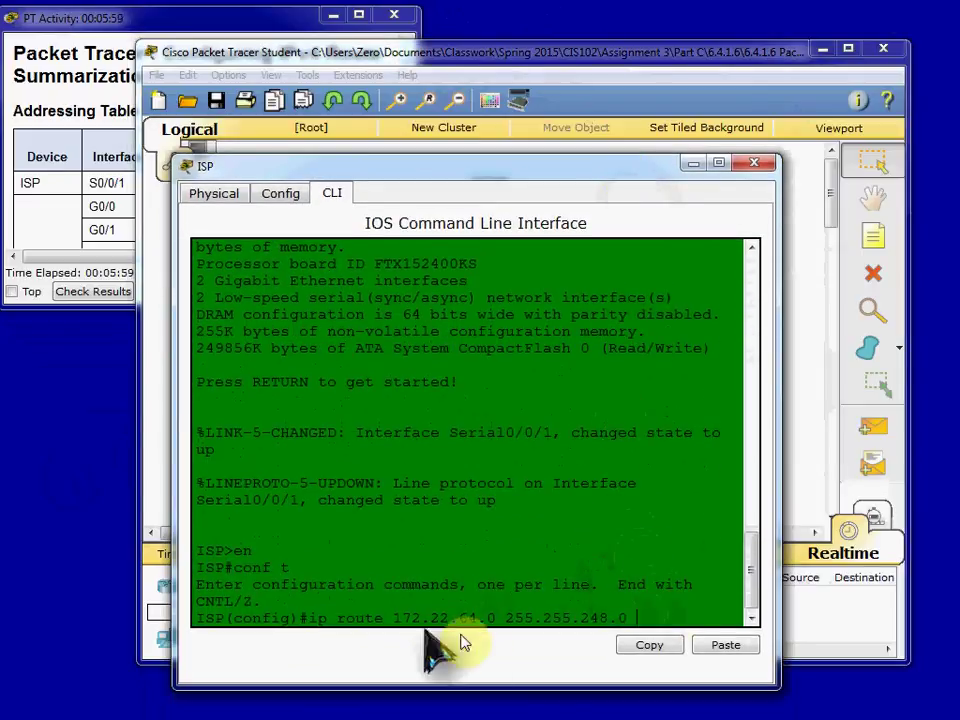
text(s)
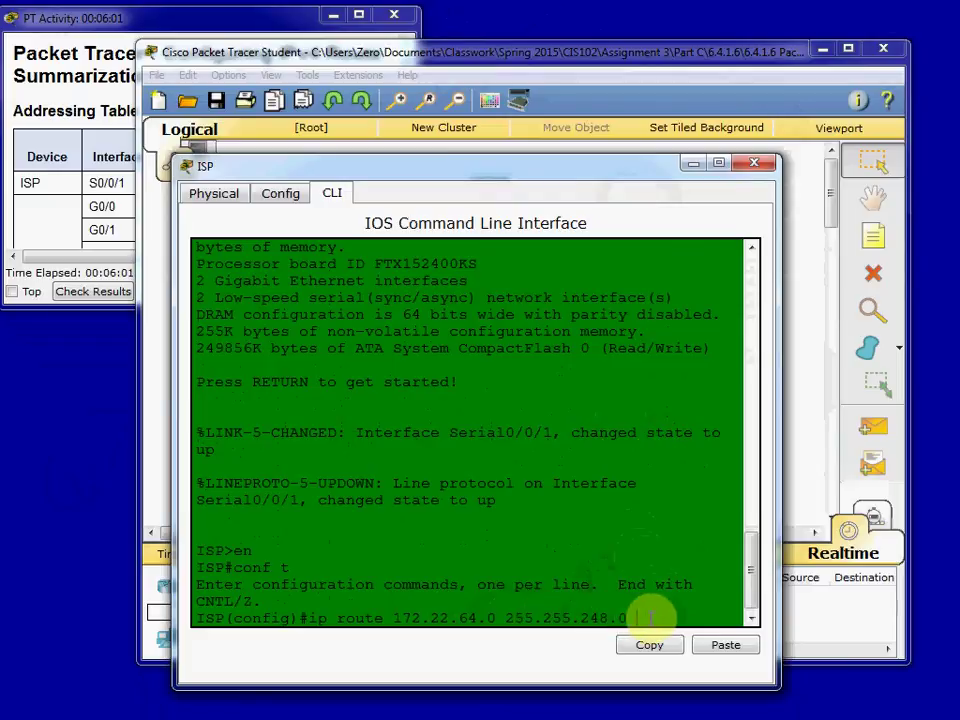
text(0/0/1)
key(Return)
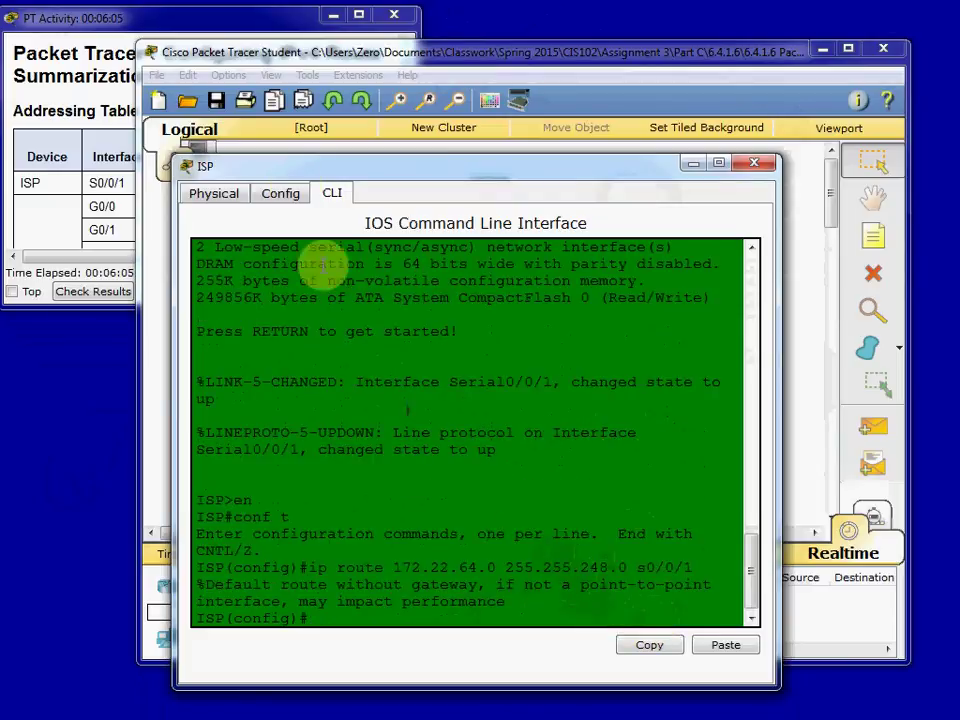
click(242, 25)
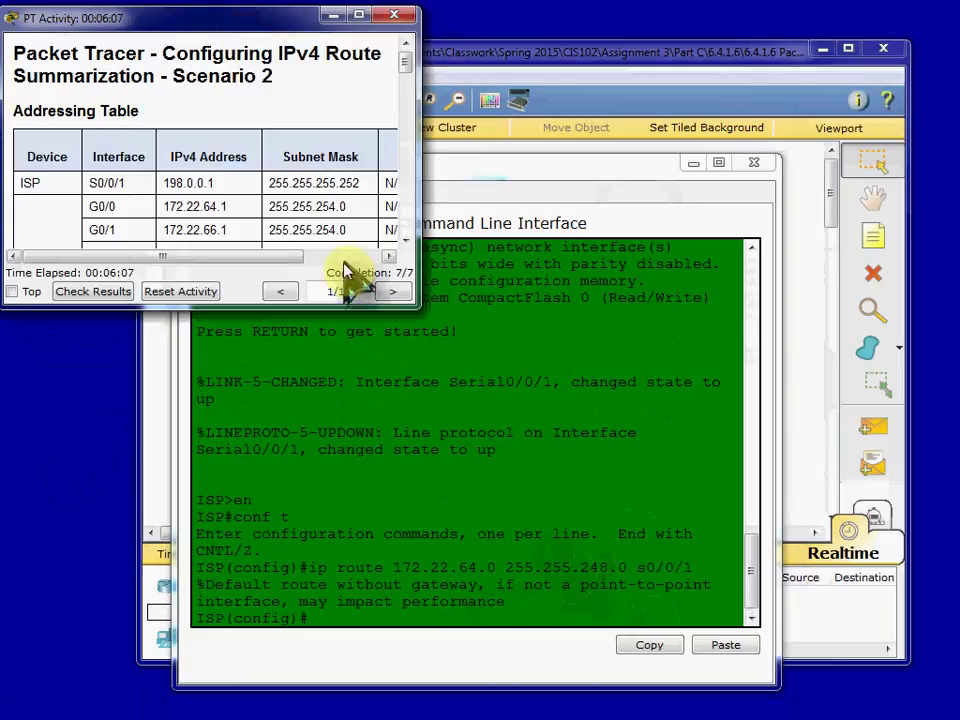
- Close the ISP console, confirm 7/7 on every assessment item, then hide the activity windows
click(754, 162)
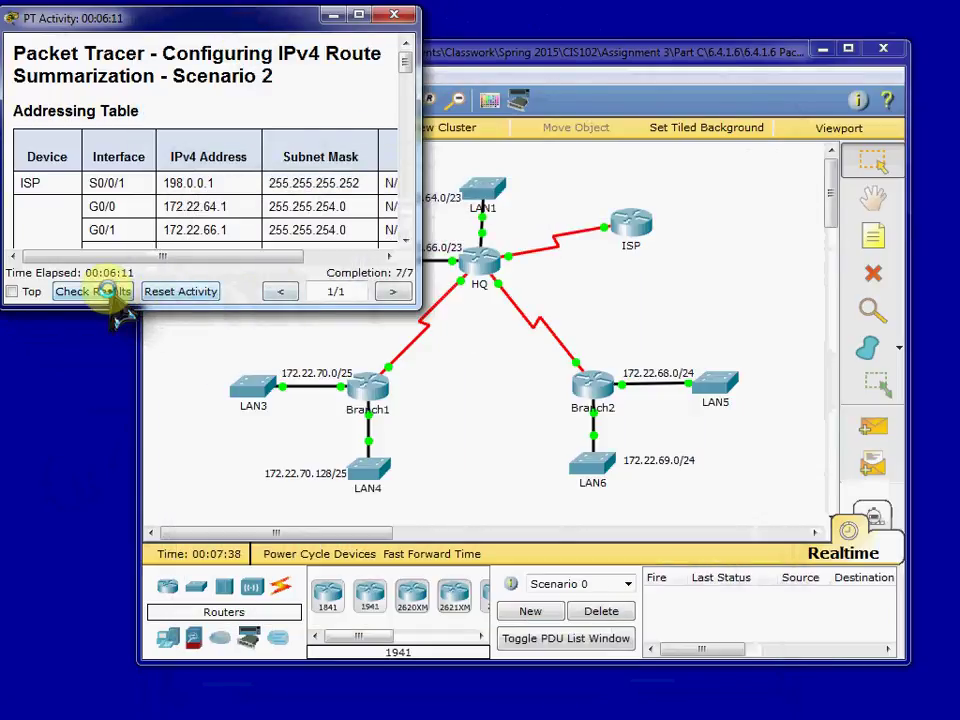
click(107, 291)
click(340, 178)
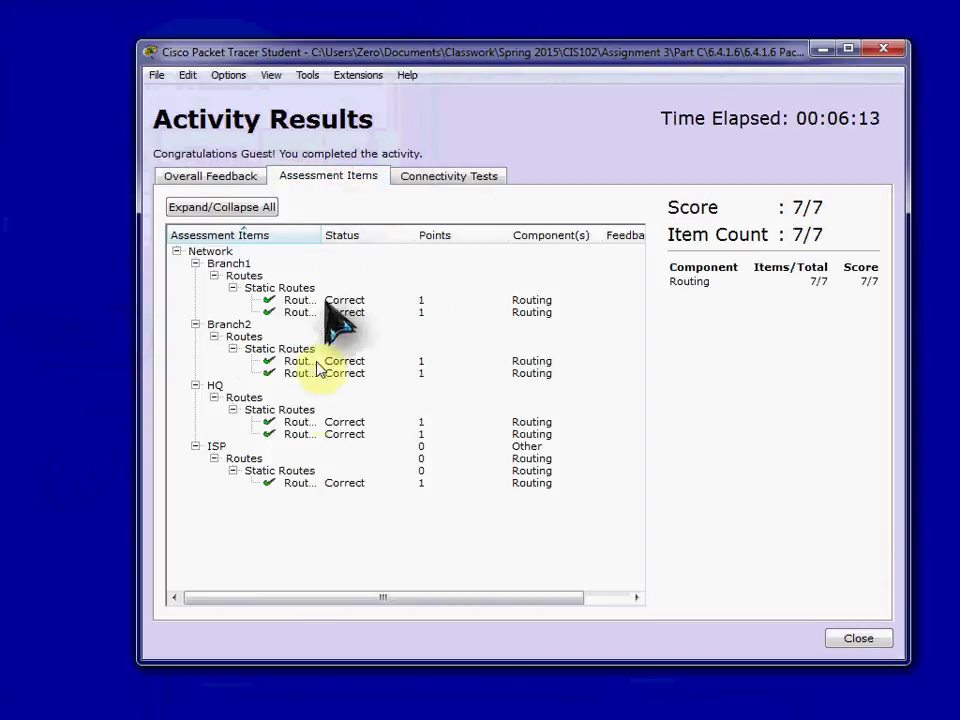
click(883, 48)
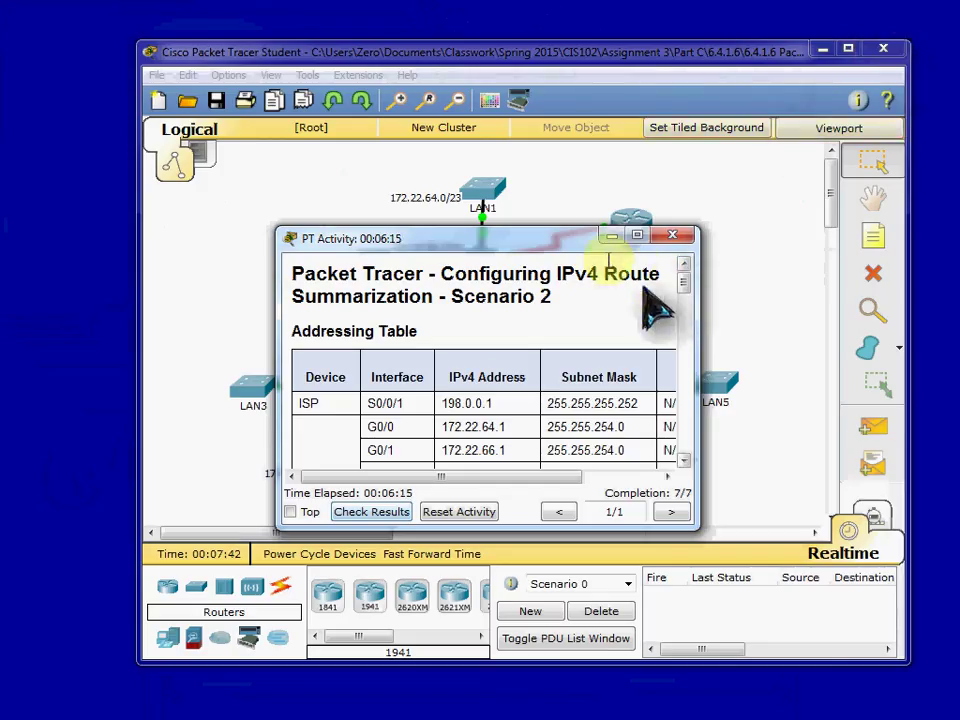
click(611, 236)
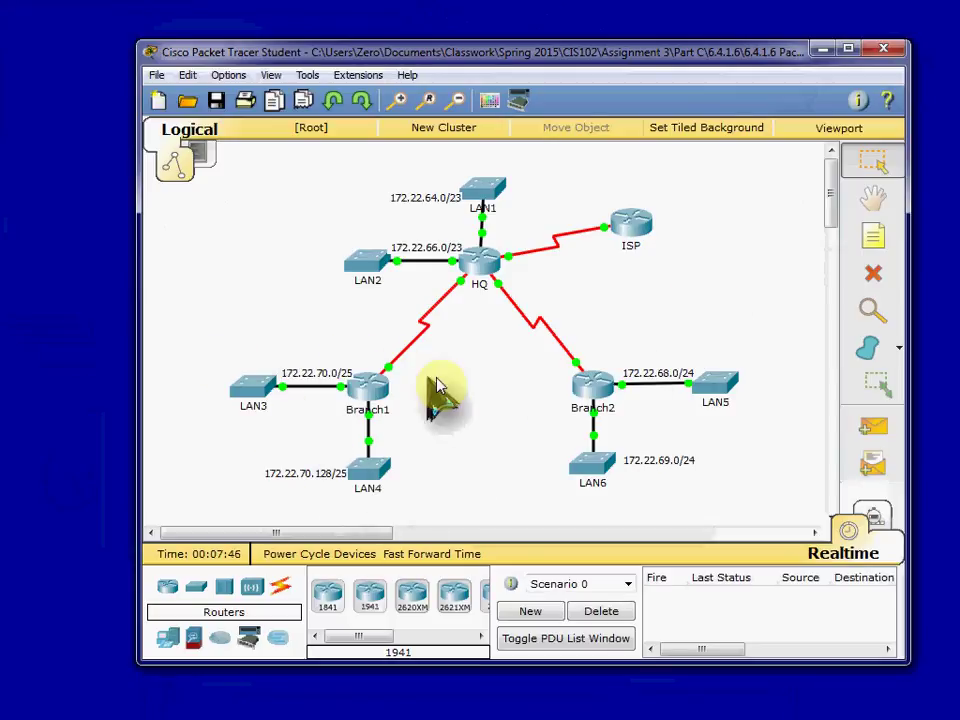
- Send simple PDU pings Branch2→HQ, HQ→Branch1 and Branch1→Branch2
click(880, 430)
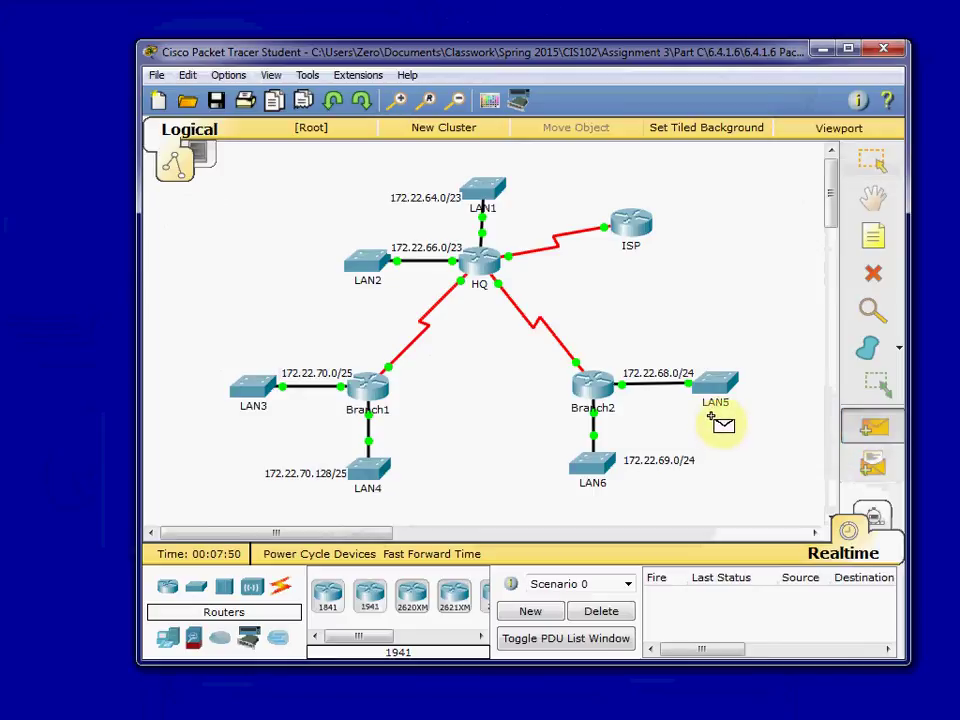
click(505, 272)
click(880, 432)
click(493, 272)
click(384, 390)
click(886, 426)
click(381, 390)
click(588, 390)
- Ping from Branch1 to ISP, then clear all PDUs from the list
click(868, 428)
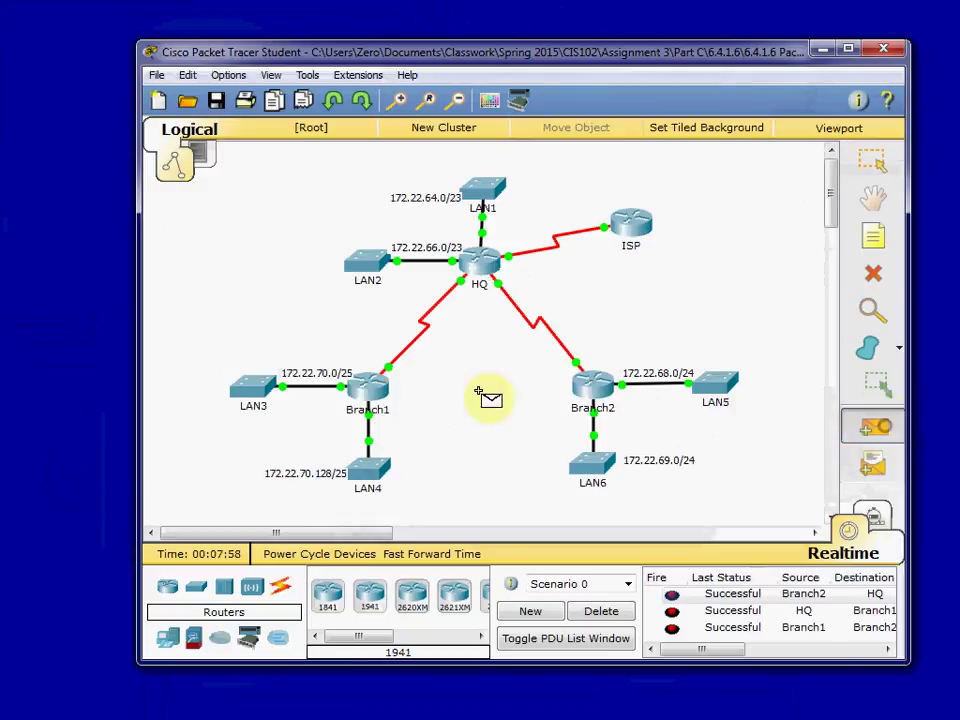
click(381, 390)
click(632, 232)
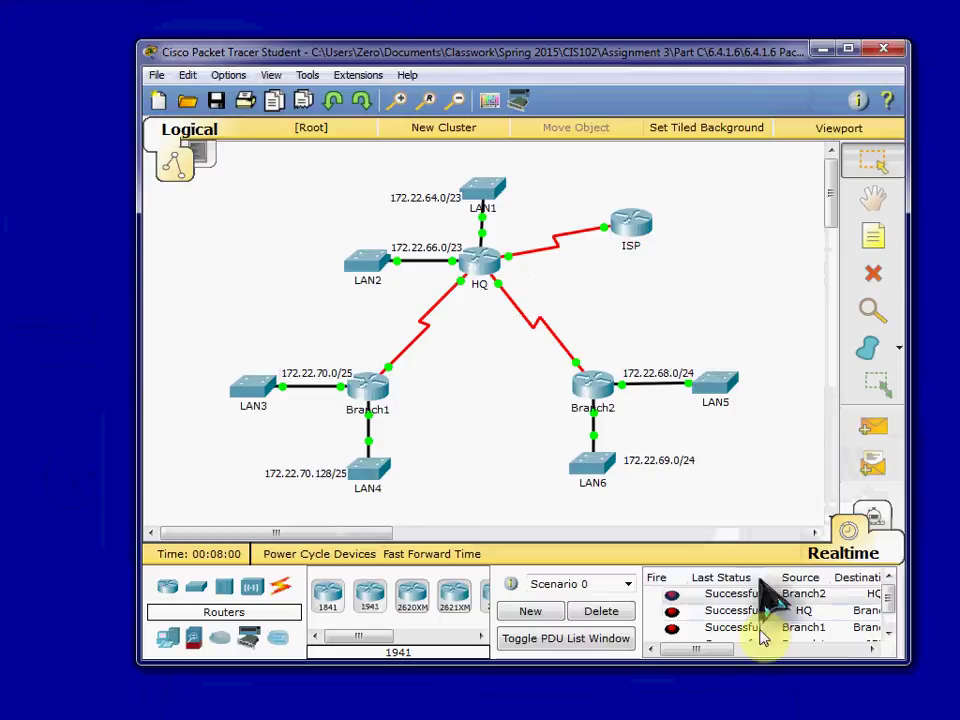
click(602, 612)
- Send simple PDU pings LAN3→Branch1, LAN4→Branch1 and LAN6→Branch2
click(868, 428)
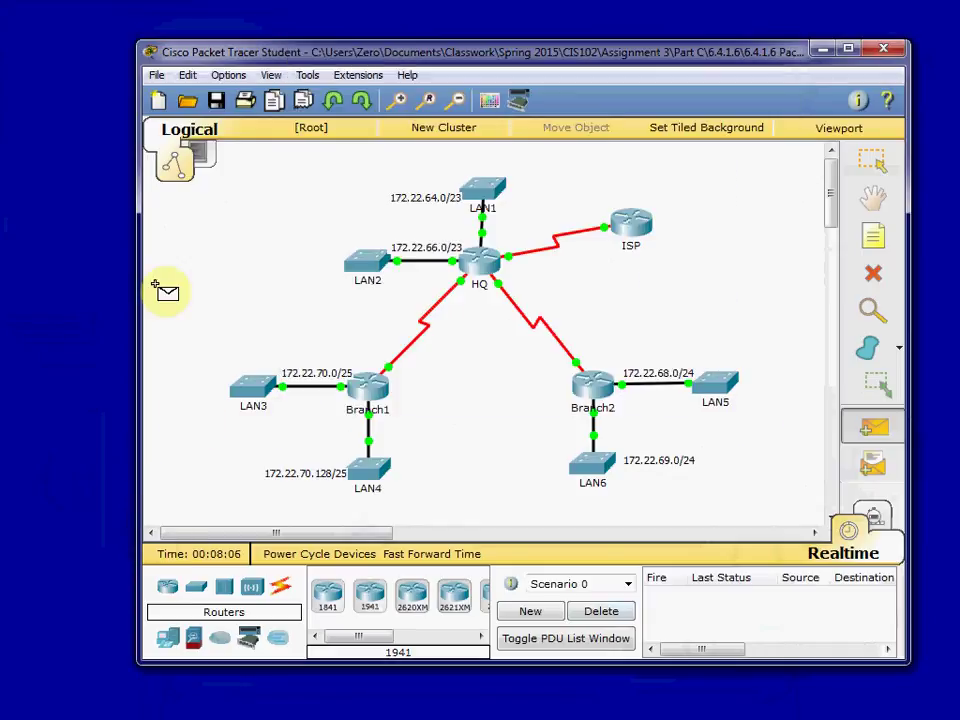
click(262, 390)
click(375, 390)
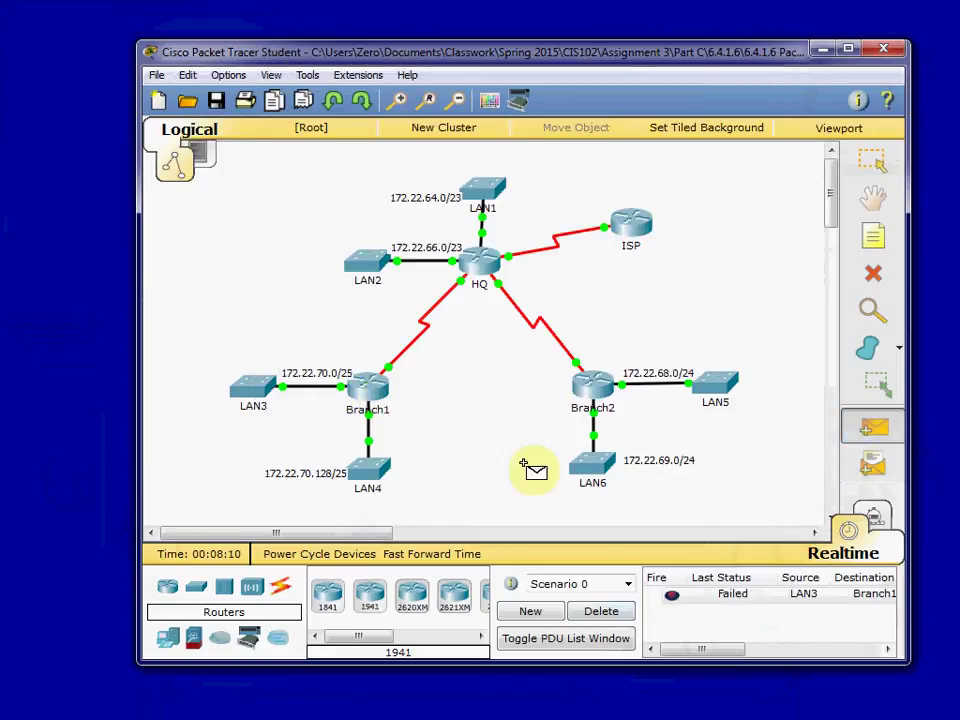
click(375, 466)
click(369, 386)
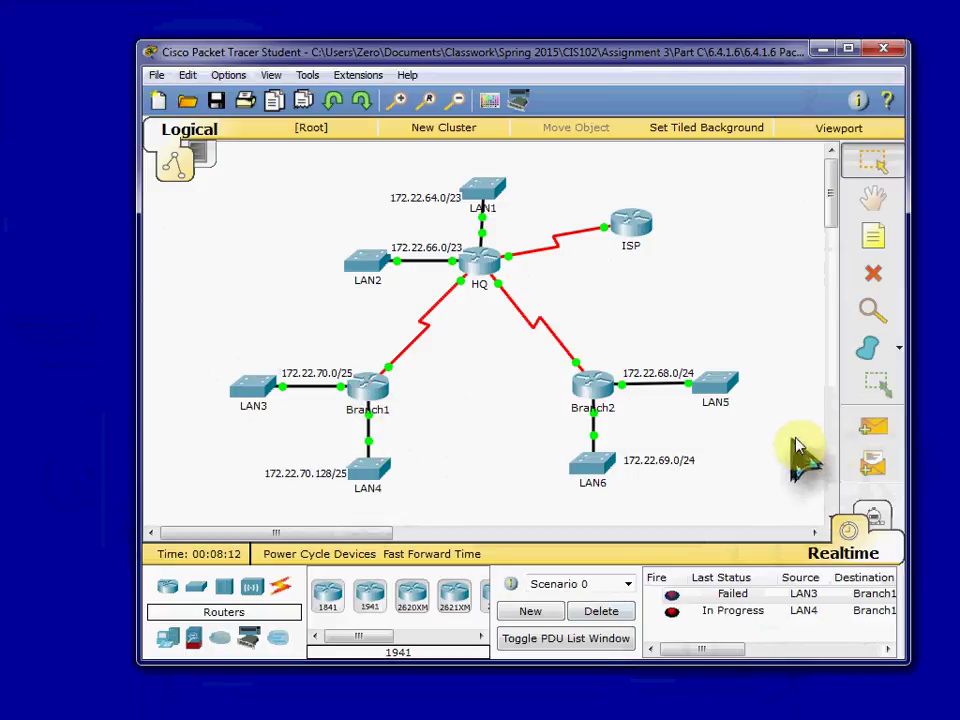
click(872, 428)
click(613, 460)
click(600, 395)
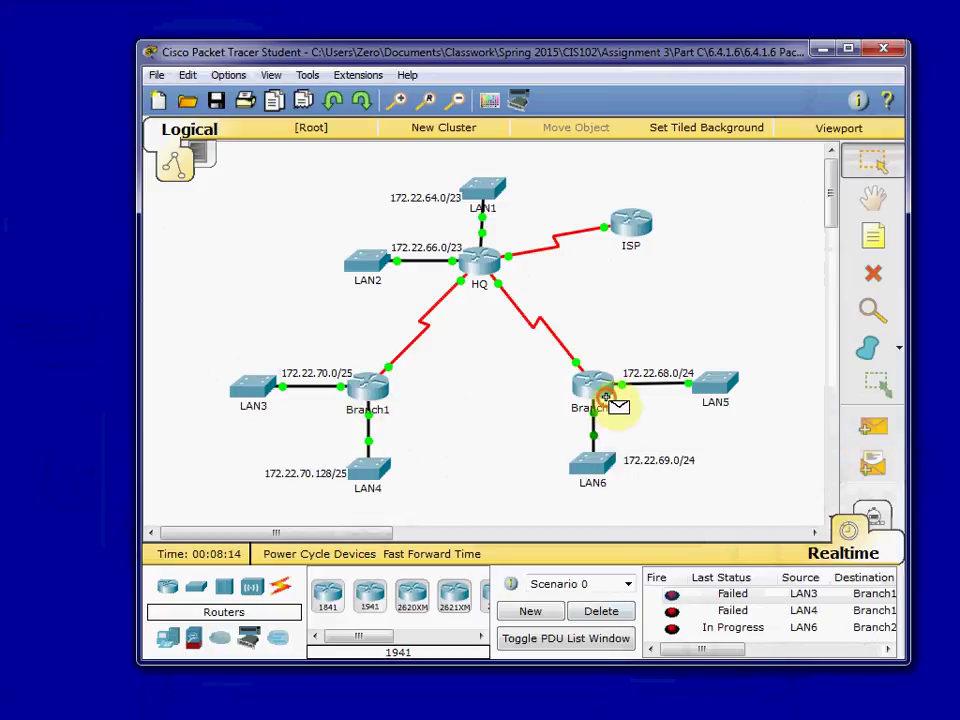
- Send simple PDU pings LAN5→Branch2, LAN1→HQ and LAN2→HQ
click(870, 428)
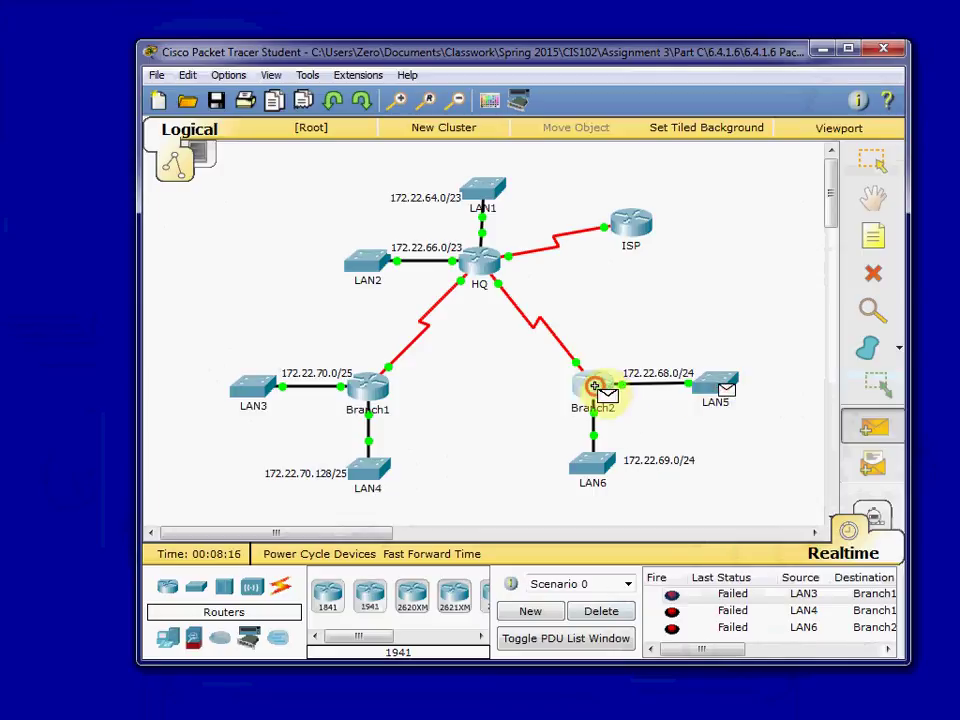
click(718, 385)
click(600, 395)
click(872, 428)
click(480, 265)
click(872, 430)
click(485, 265)
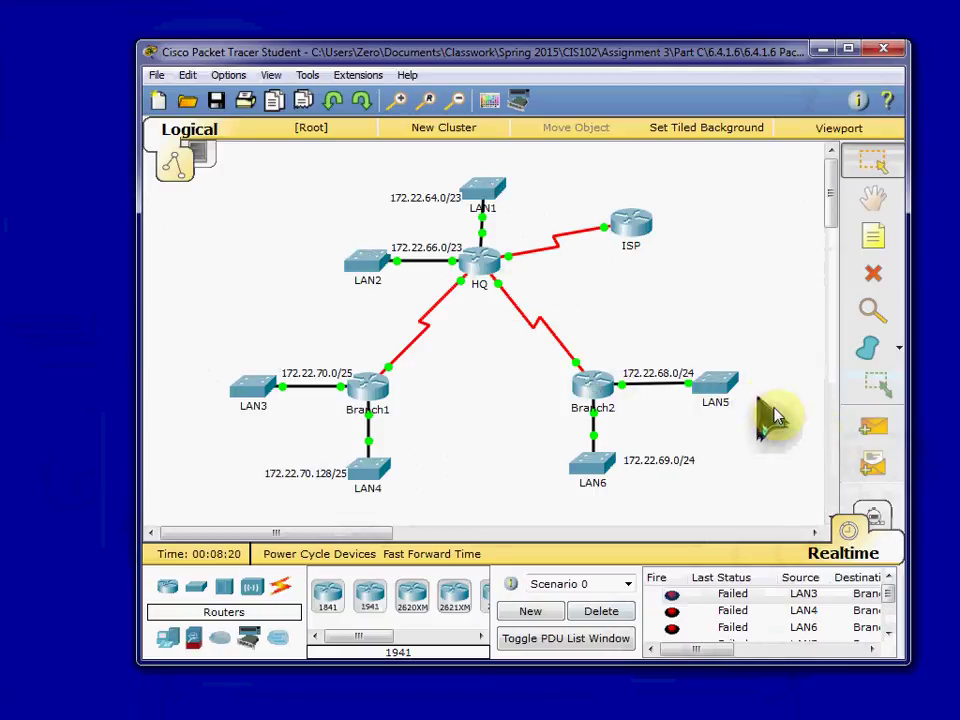
- Clear the PDU list and ping LAN3→Branch1 and LAN3→LAN5
click(602, 611)
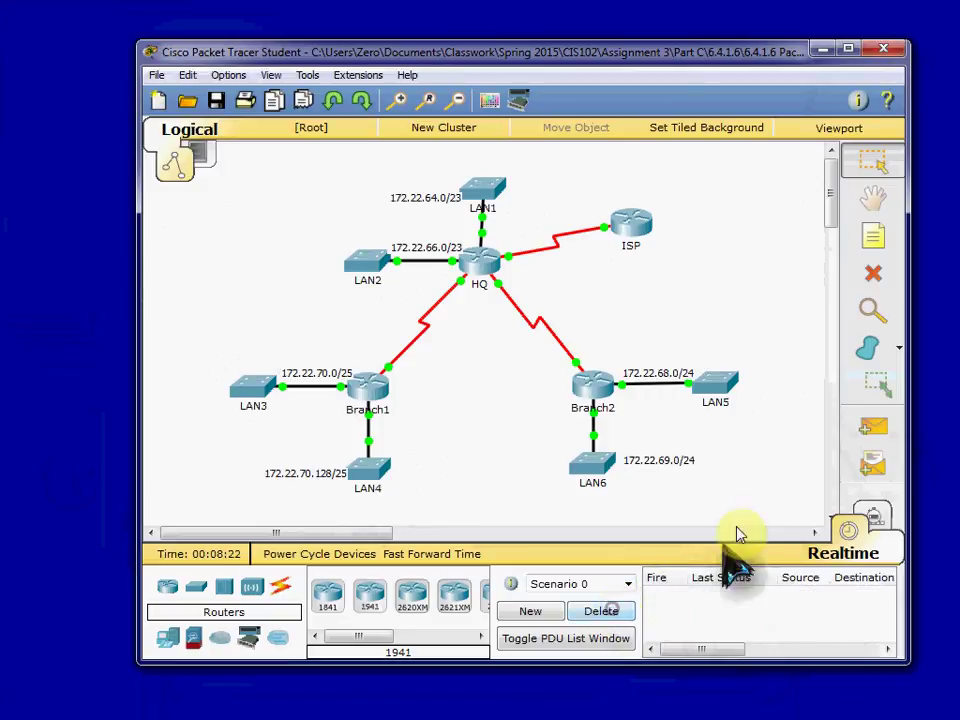
click(872, 428)
click(258, 387)
click(368, 393)
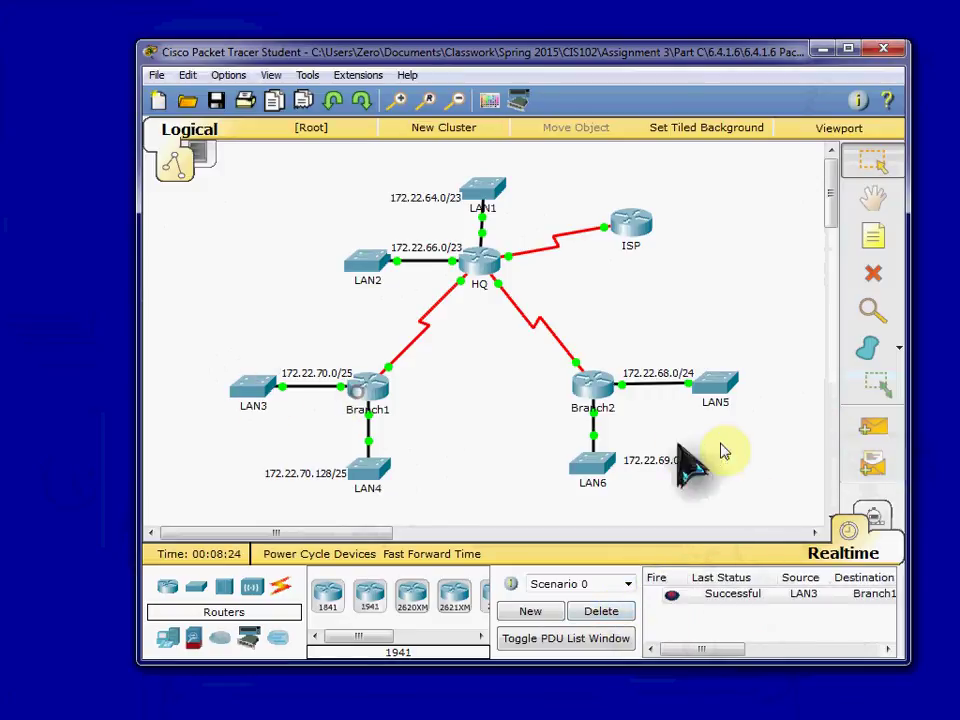
click(872, 428)
click(262, 390)
click(722, 395)
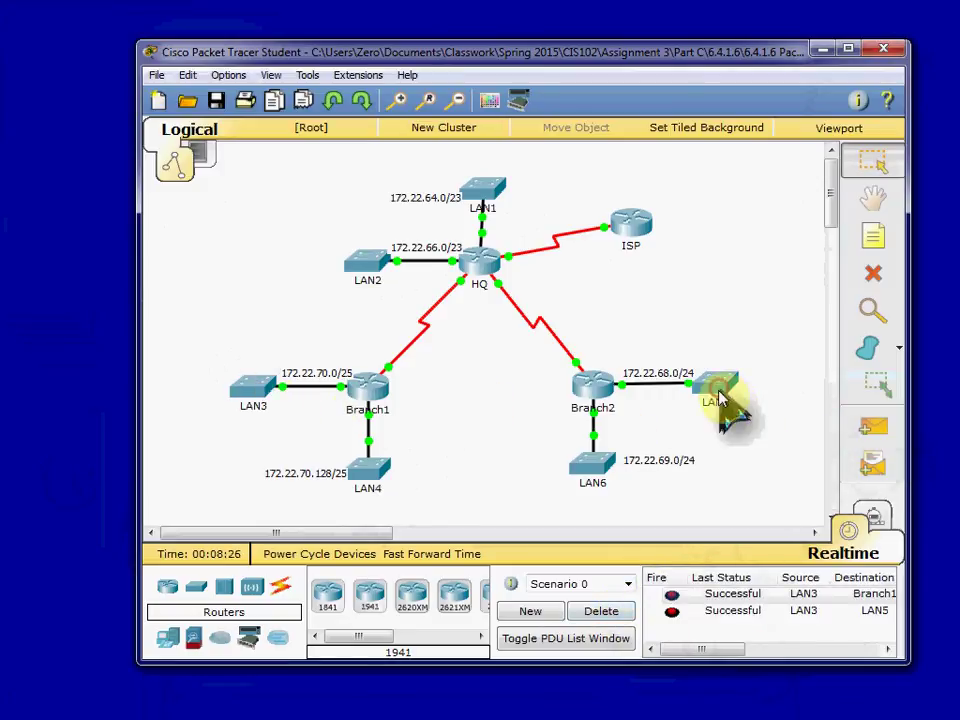
- Send simple PDU pings LAN6→LAN1 and LAN4→ISP
click(872, 428)
click(600, 465)
click(495, 200)
click(872, 428)
click(372, 465)
click(632, 232)
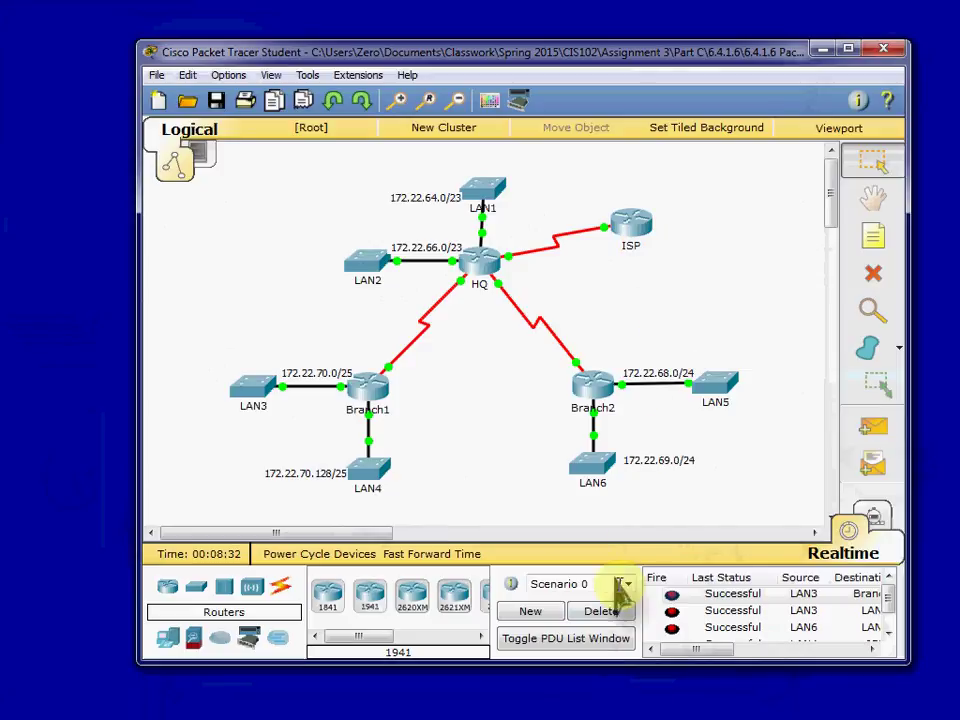
- Clear the list, then ping LAN6→ISP and LAN4→ISP, both succeeding
click(601, 611)
click(872, 428)
click(605, 463)
click(630, 232)
click(870, 425)
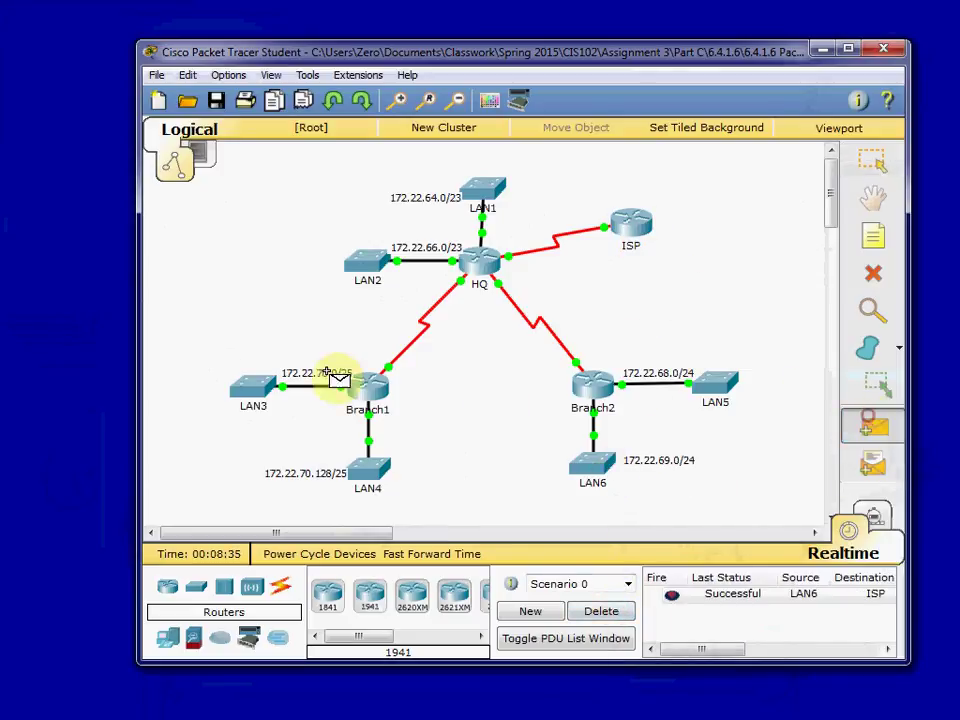
click(372, 470)
click(632, 232)
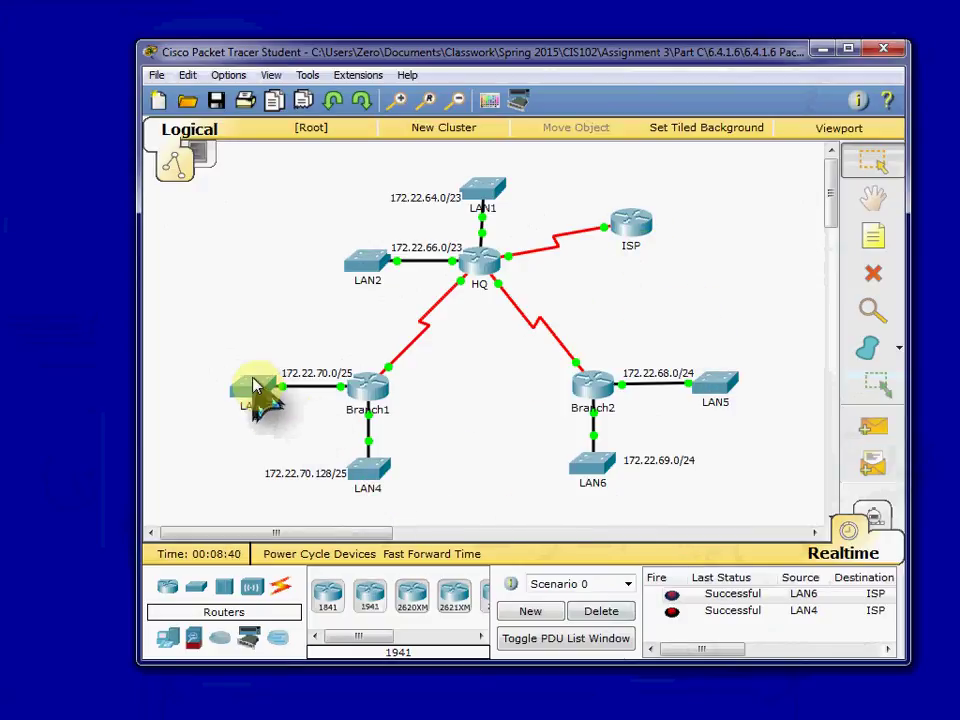
click(876, 436)
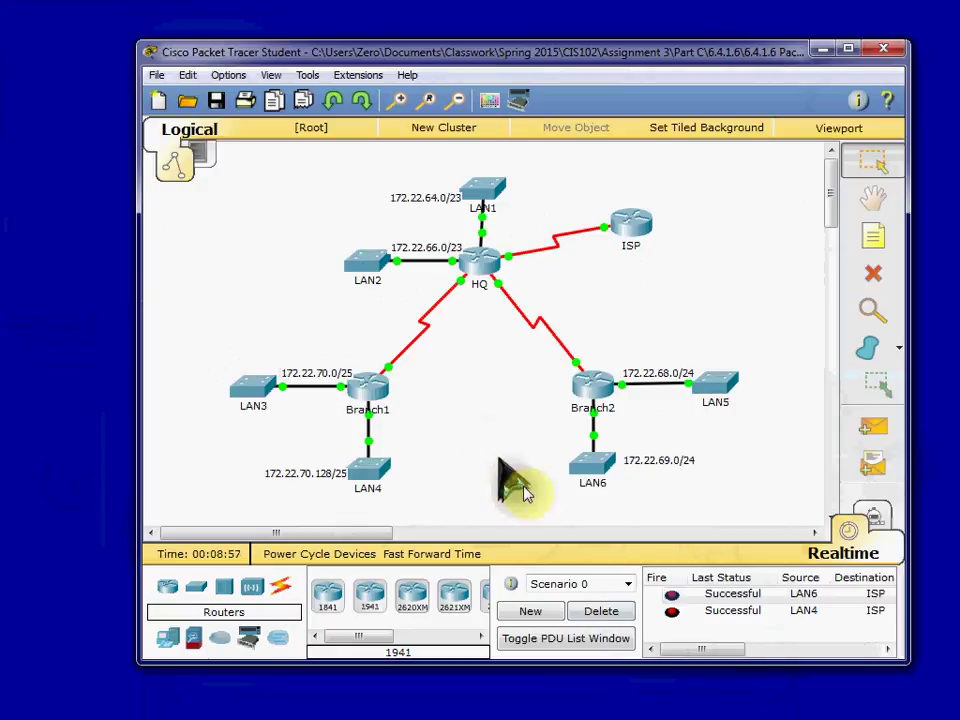
click(601, 611)
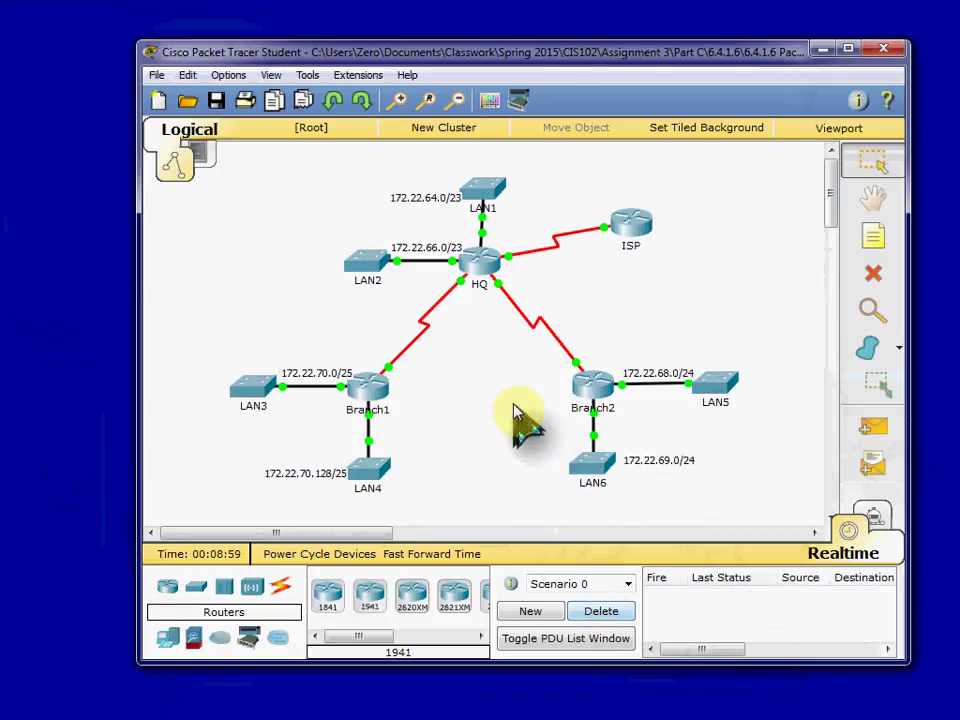